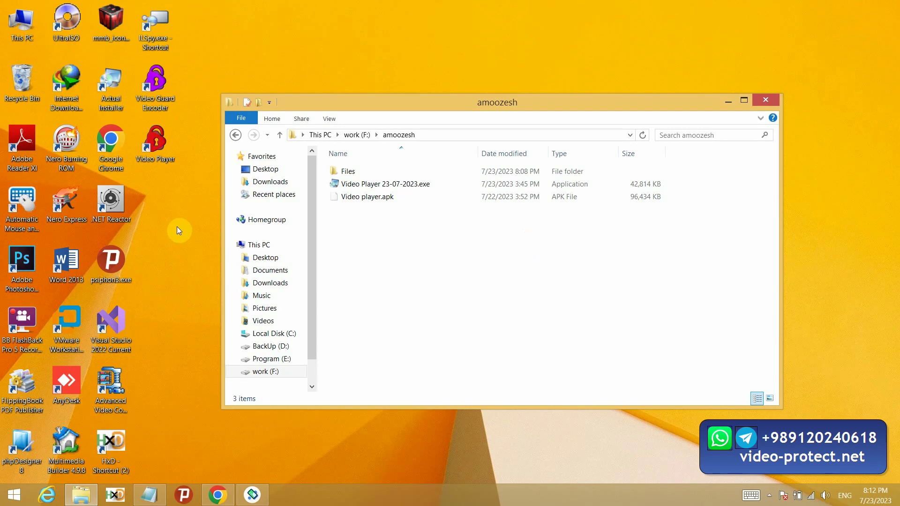
Step: Select the Video Guard Encoder launcher icon on the desktop
left_click(174, 97)
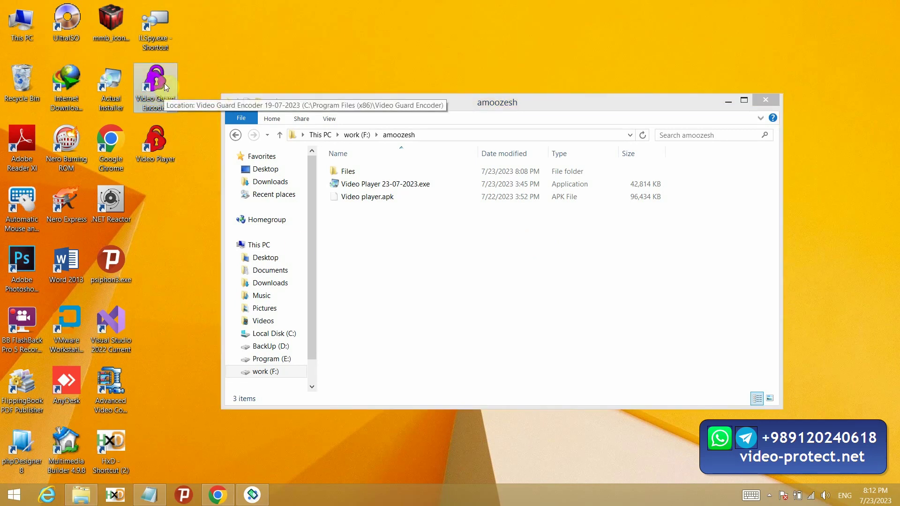
Step: Launch Video Guard Encoder and enter the account e-mail as the user name
double_click(171, 108)
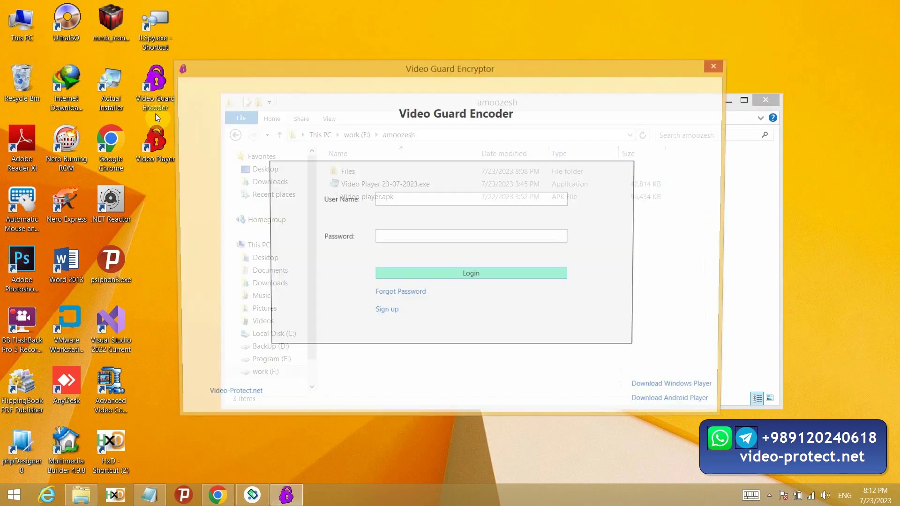
left_click(407, 201)
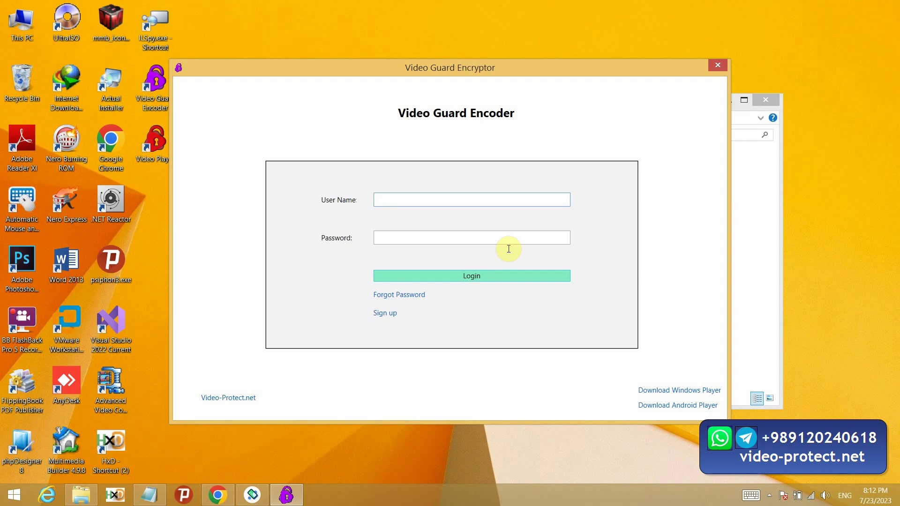
left_click(509, 249)
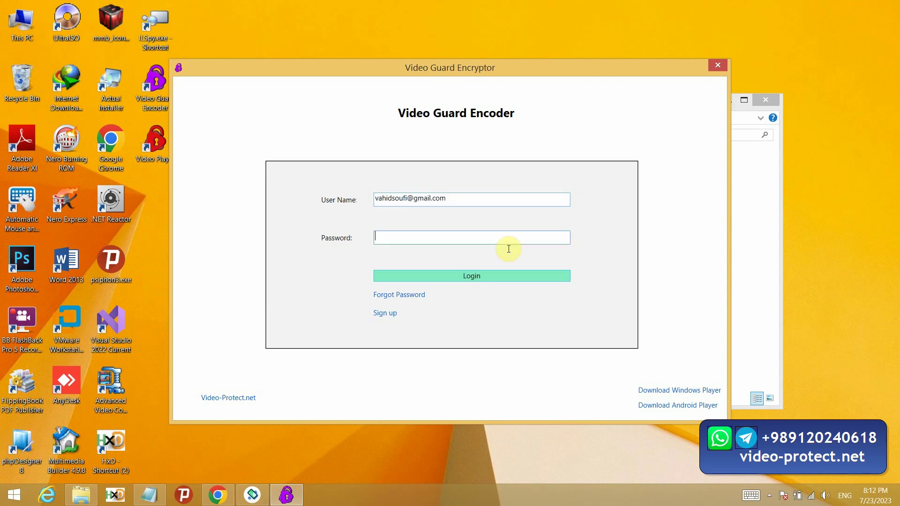
Step: Enter the account password, log in, and pick the packtest panel
type("******")
left_click(465, 276)
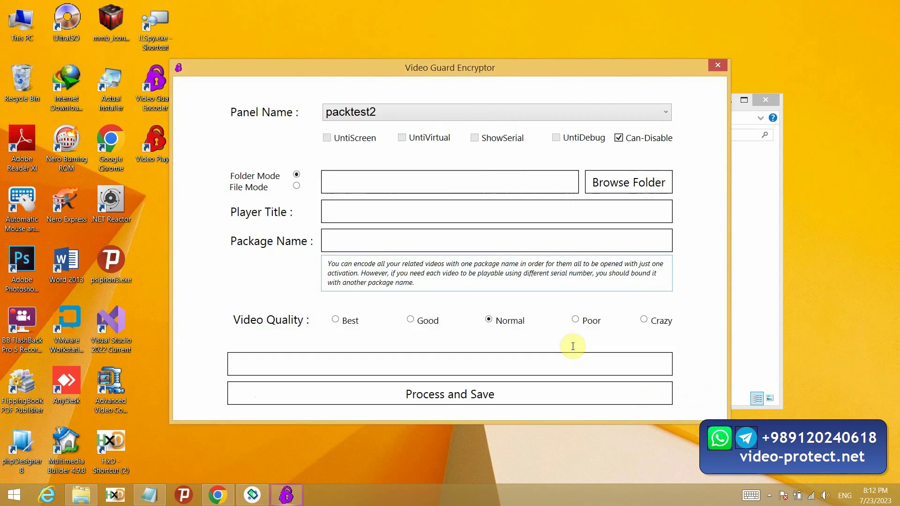
left_click(445, 113)
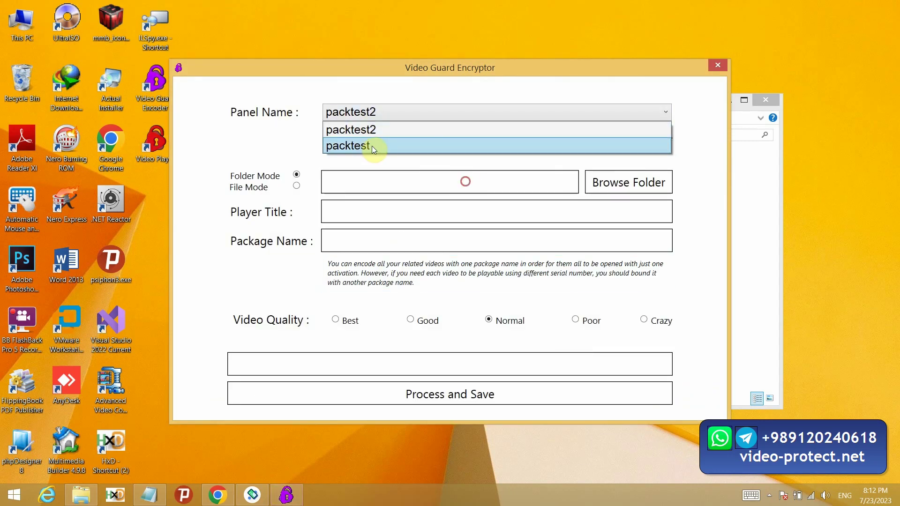
left_click(372, 145)
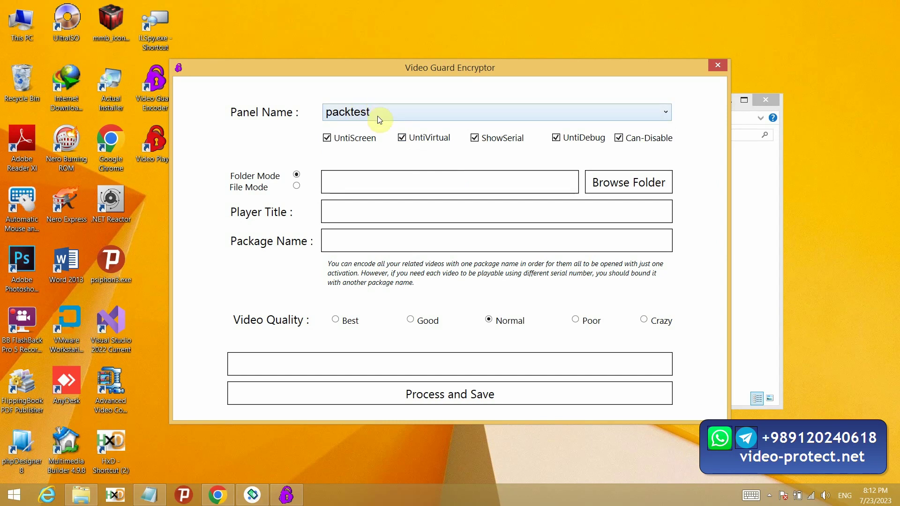
Step: Switch the panel to packtest2, then back to packtest, enabling all five security options
left_click(378, 116)
left_click(375, 129)
left_click(617, 117)
left_click(625, 136)
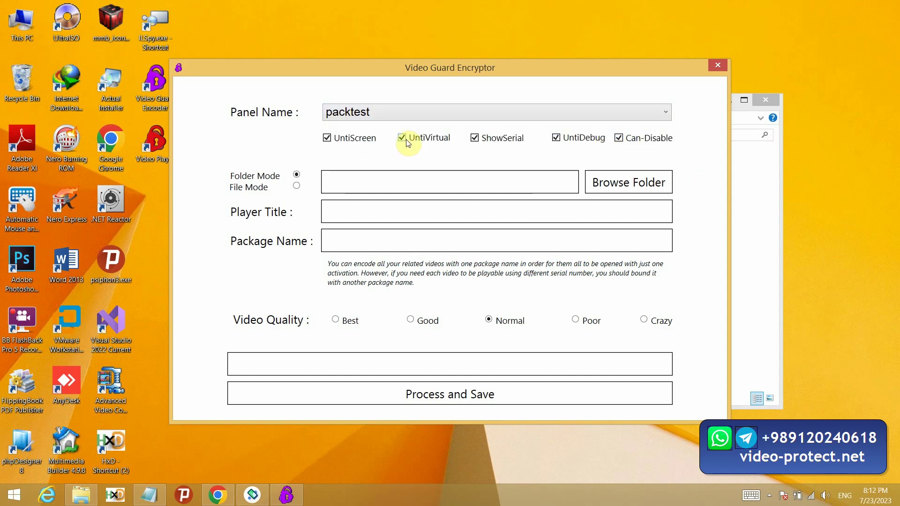
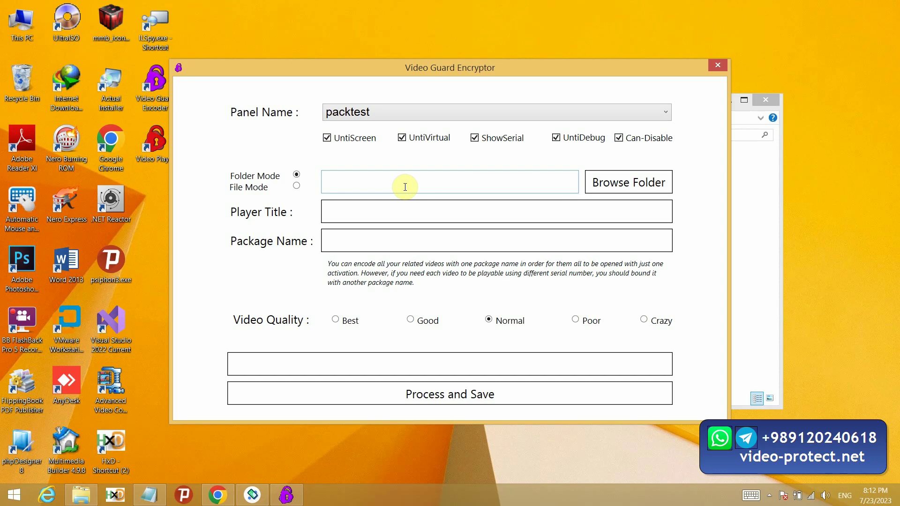
Step: Toggle the UntiScreen and UntiVirtual protections off and back on, leaving both checked
left_click(346, 145)
left_click(345, 145)
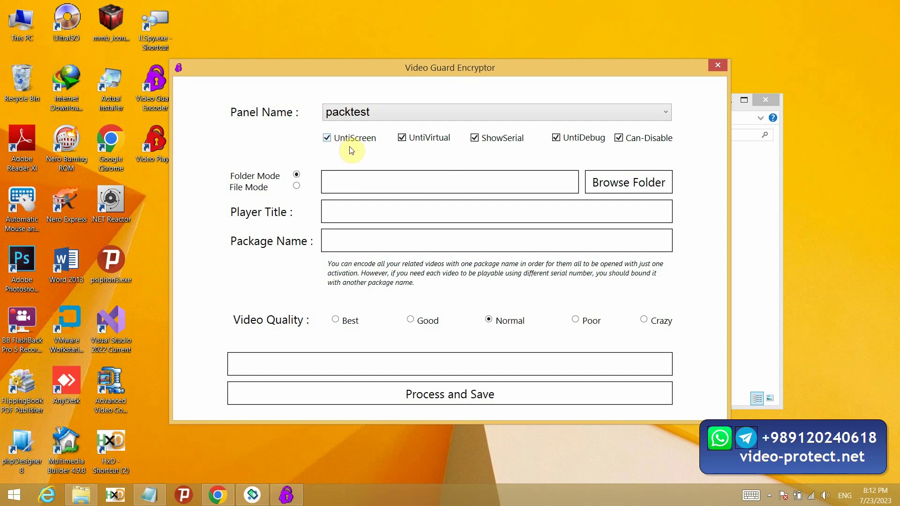
left_click(343, 139)
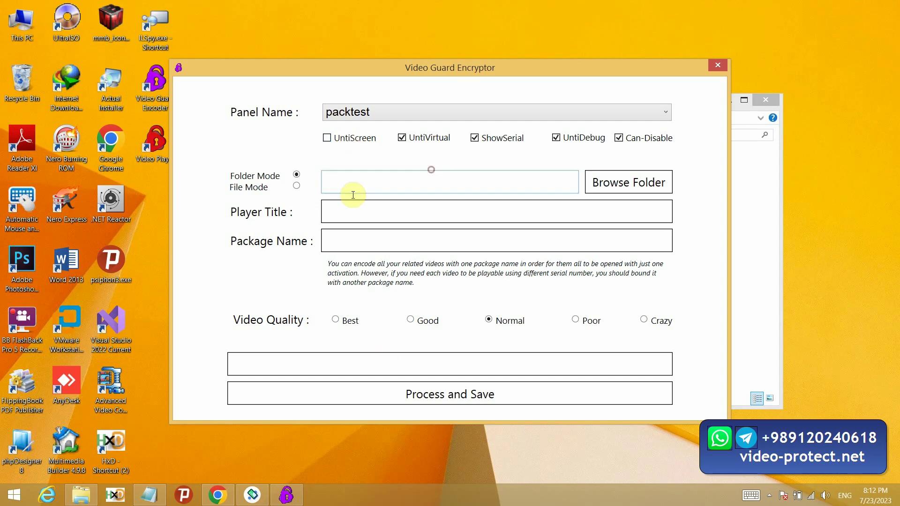
left_click(351, 149)
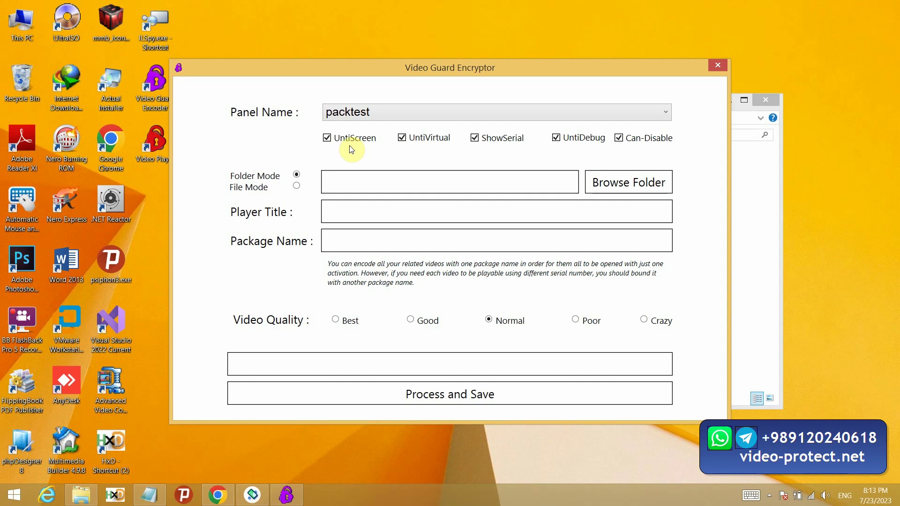
left_click(428, 137)
left_click(428, 140)
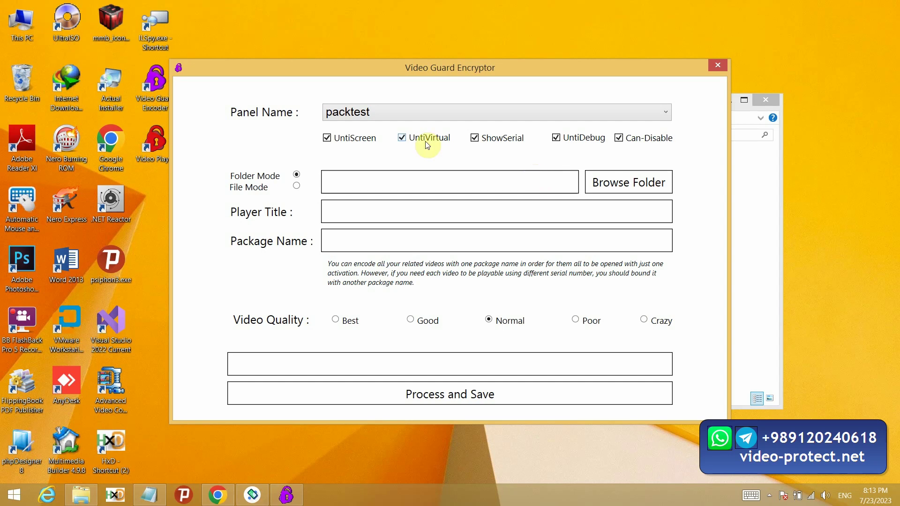
Step: Move the Android Emulator window to the top-right and bring the encryptor form back in front
left_click(268, 501)
left_click_drag(331, 86, 494, 77)
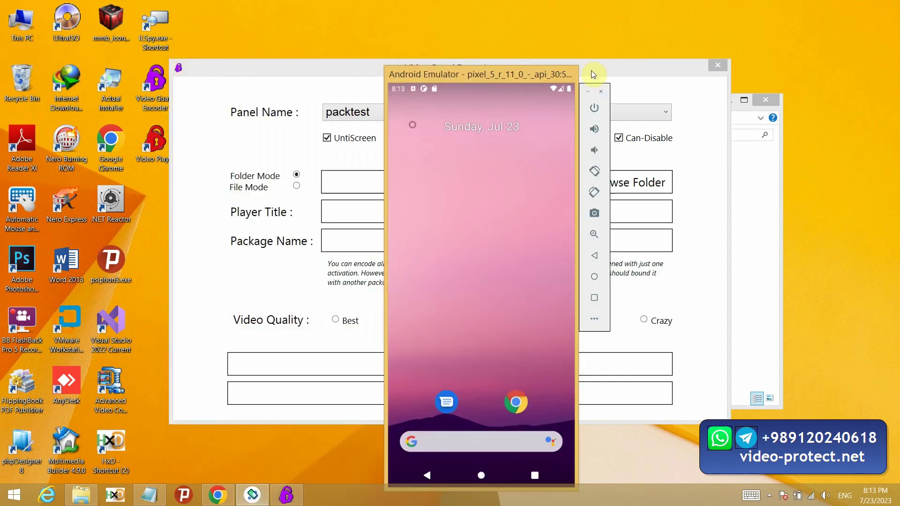
left_click_drag(594, 74, 794, 9)
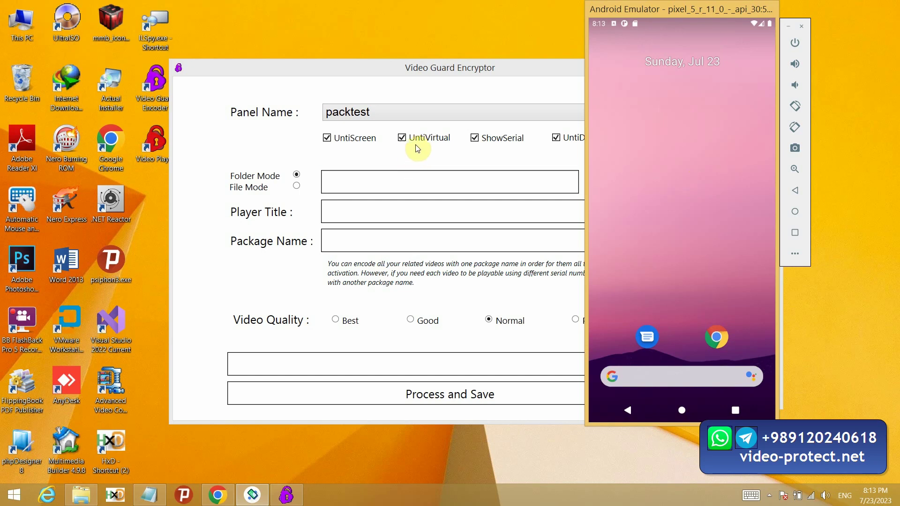
left_click(515, 178)
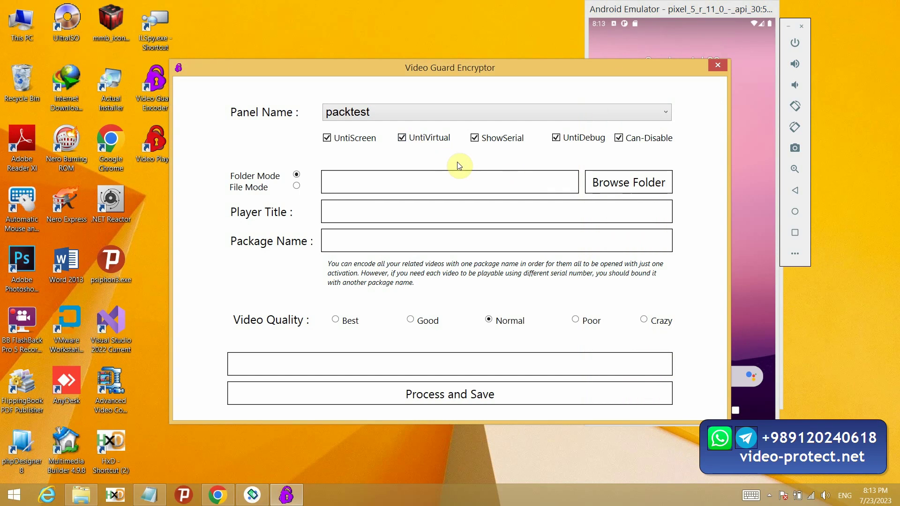
Step: Toggle ShowSerial off and back on, then shift the emulator window left and down
left_click(490, 140)
left_click(514, 141)
left_click_drag(719, 13, 679, 61)
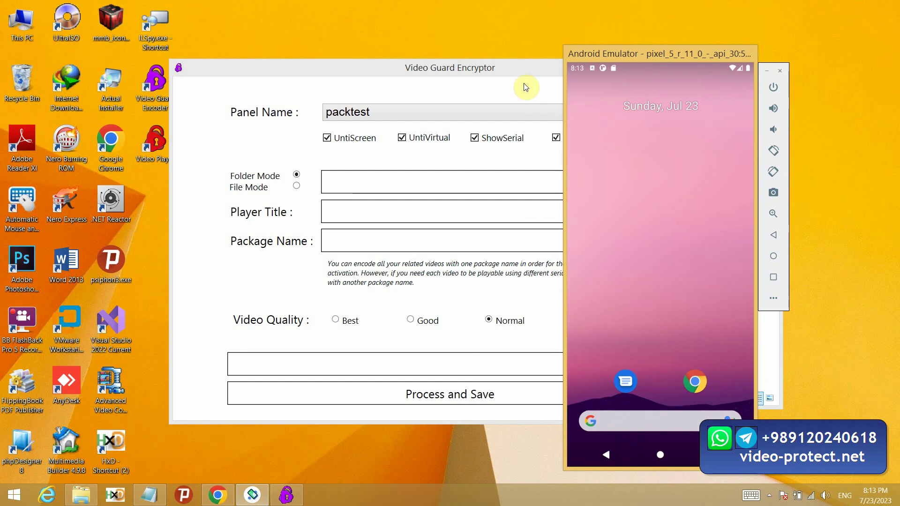
left_click(629, 176)
Step: Place the packtest form left beside the emulator and toggle UntiDebug off and back on
left_click(548, 157)
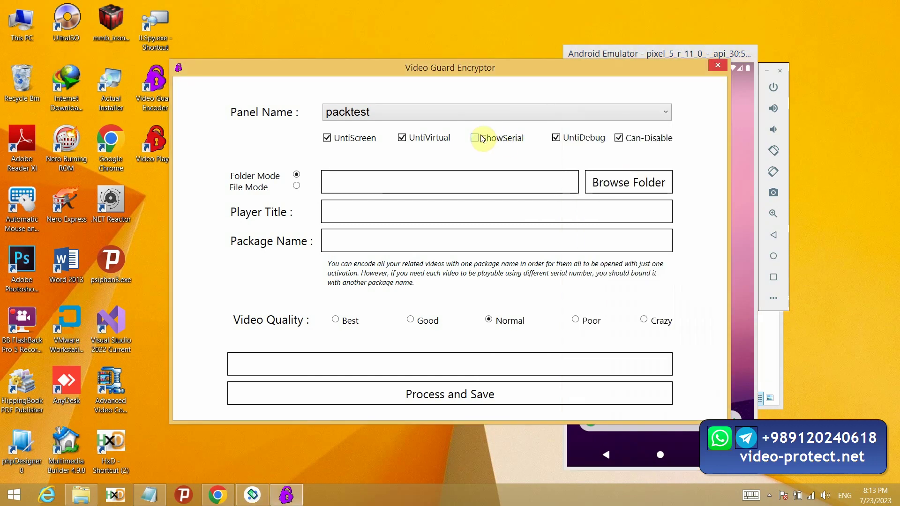
left_click(742, 127)
left_click_drag(539, 67, 399, 76)
left_click(417, 146)
left_click(424, 149)
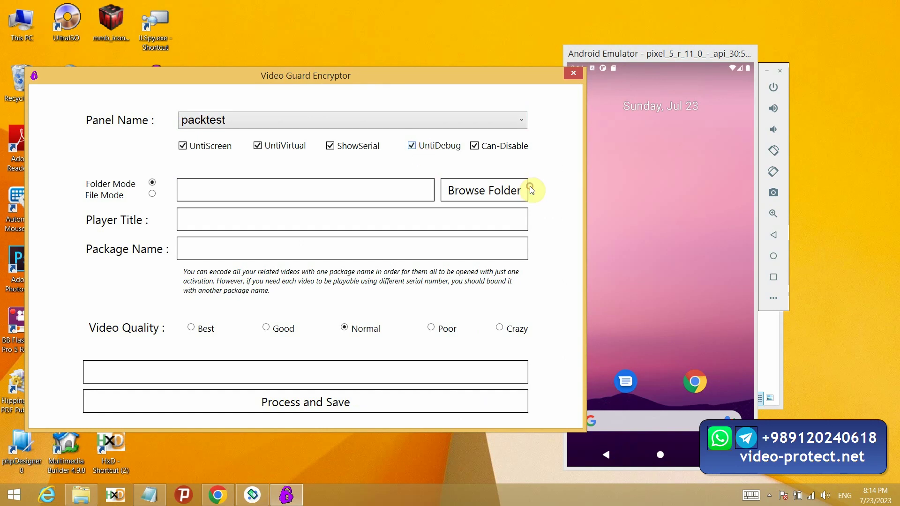
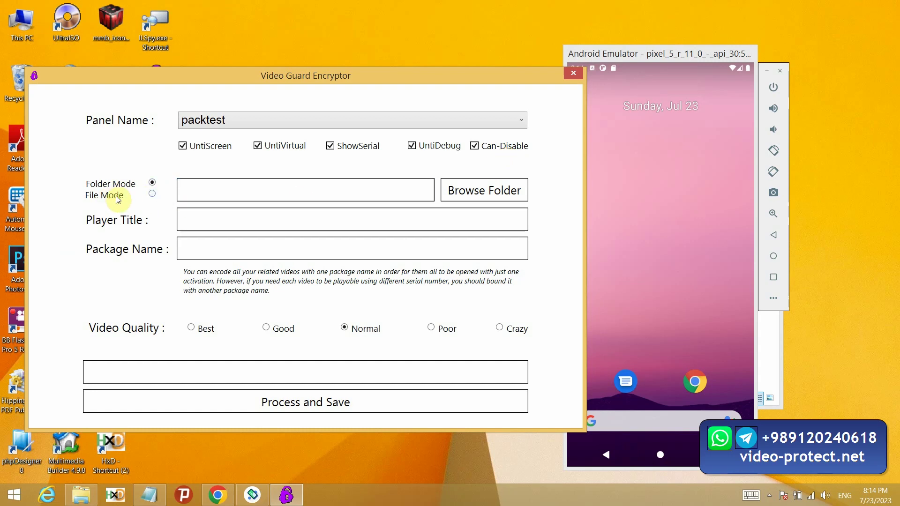
Step: Keep Folder Mode selected and open the source folder chooser
left_click(153, 192)
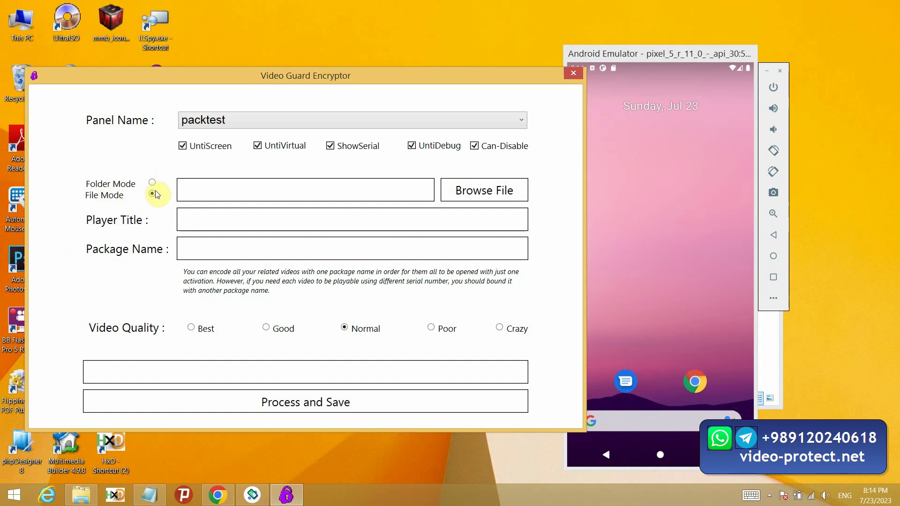
left_click(153, 182)
left_click(485, 190)
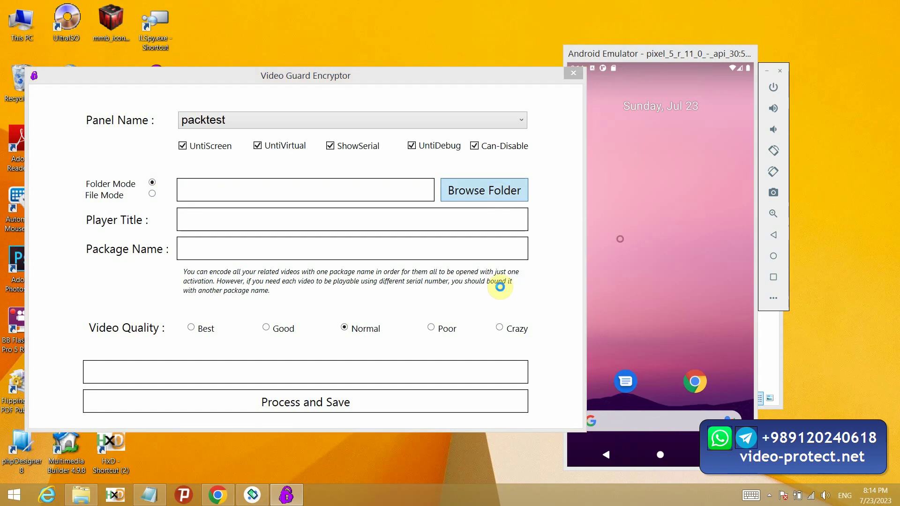
Step: Navigate the chooser to work (F:) > amoozesh > Files
left_click(73, 286)
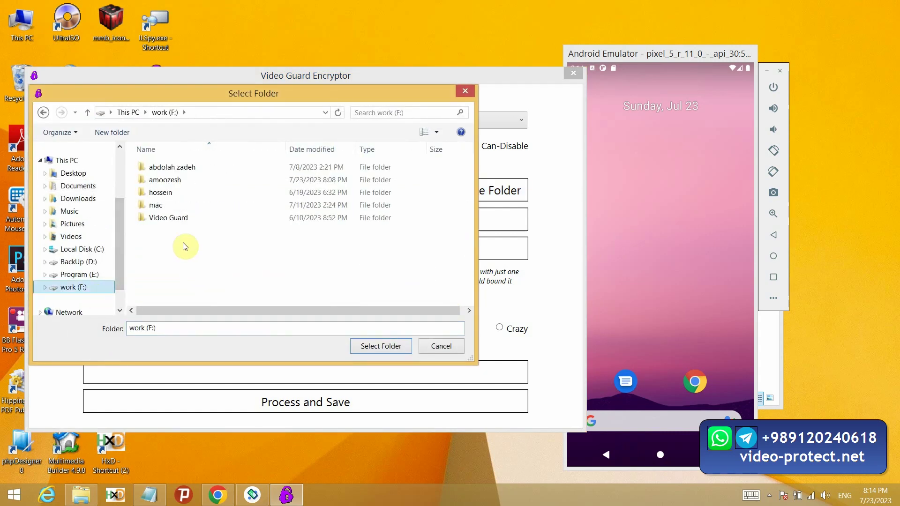
left_click(164, 179)
double_click(207, 179)
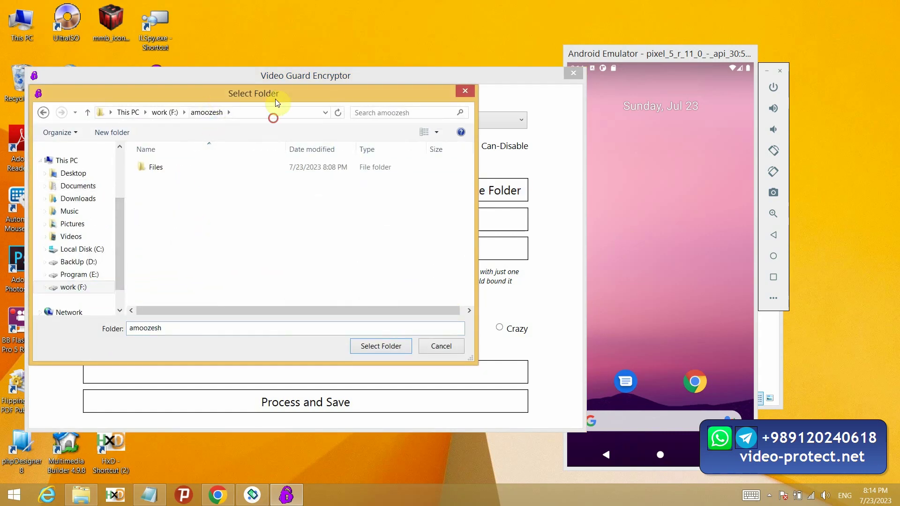
left_click_drag(274, 99, 331, 103)
double_click(276, 171)
Step: Check the PDF and three MP4s in F:\amoozesh\Files, then select it as the source folder
double_click(22, 42)
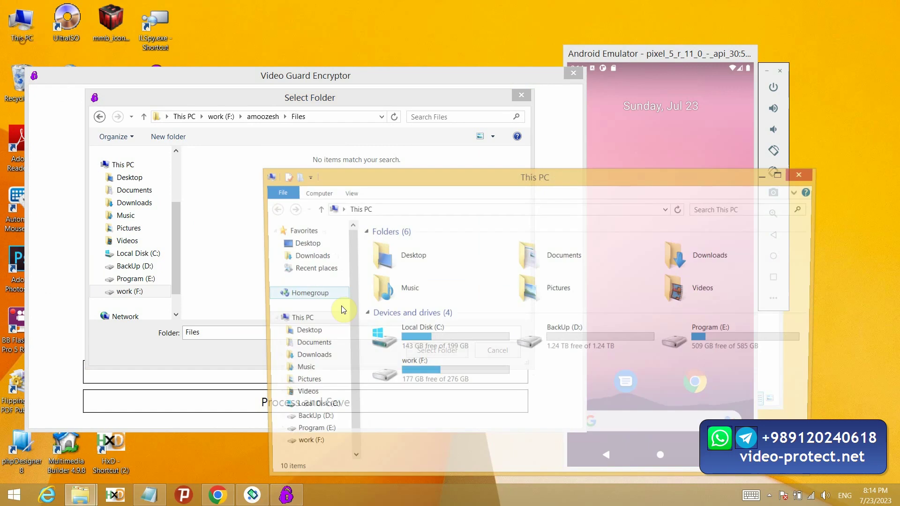
double_click(413, 382)
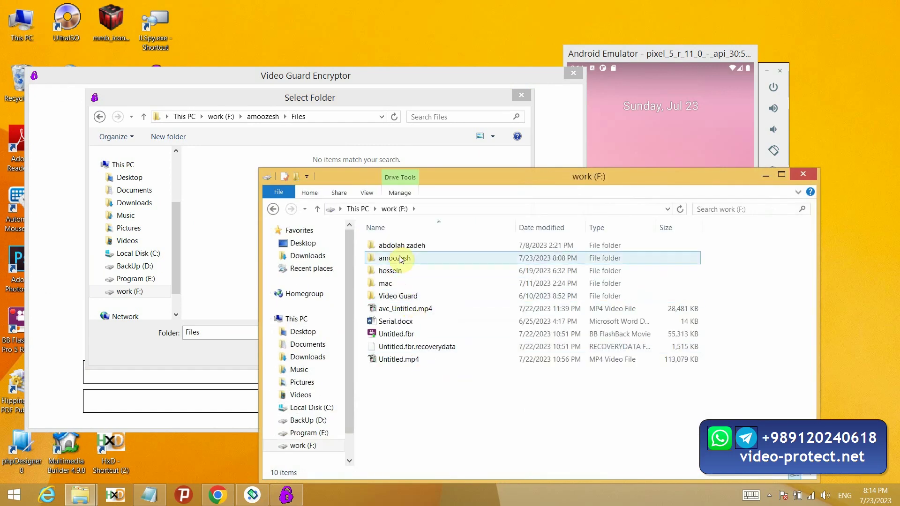
left_click(393, 271)
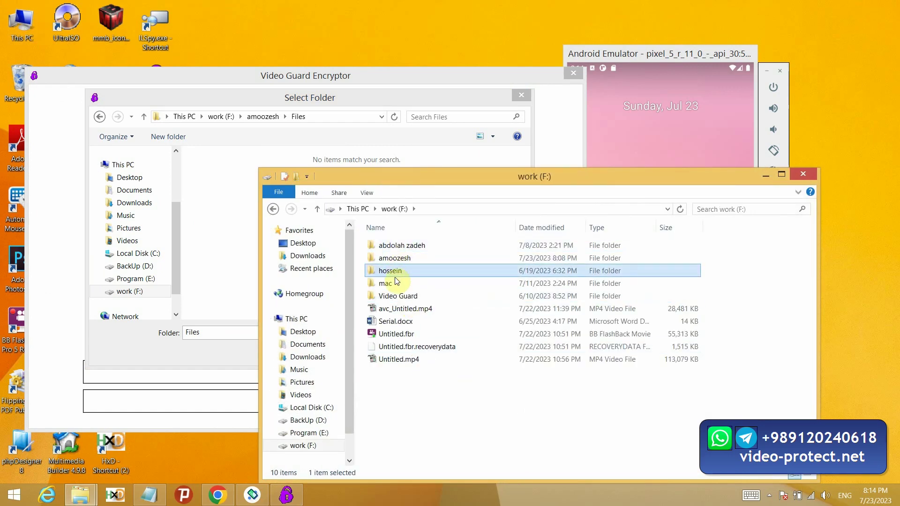
double_click(398, 257)
key("Return")
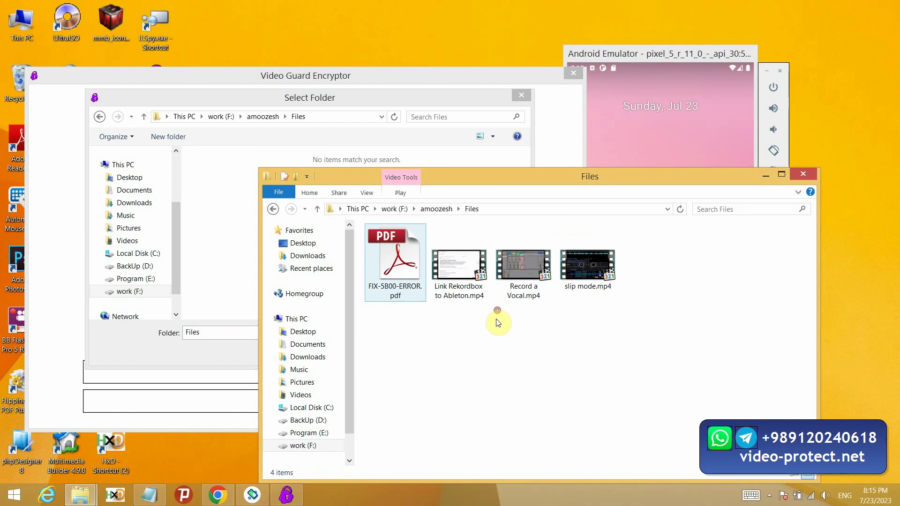
left_click_drag(490, 313, 735, 273)
left_click(398, 296)
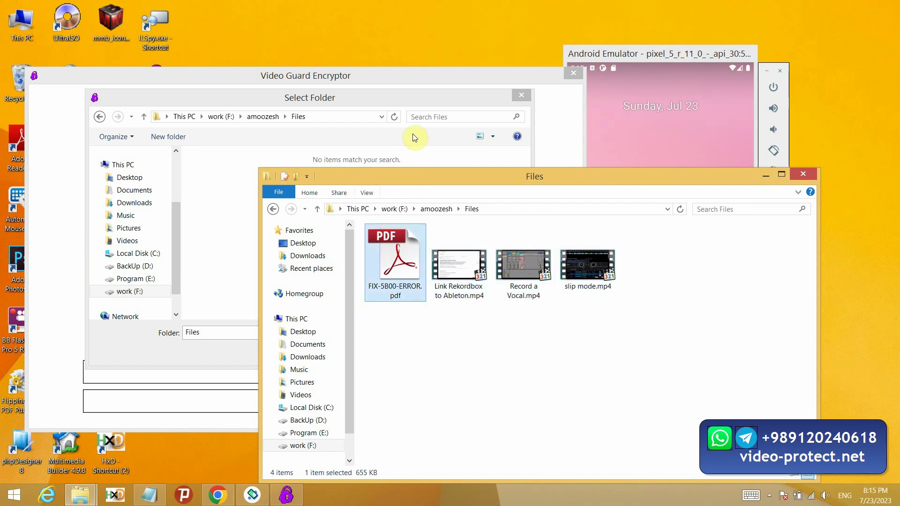
left_click(409, 97)
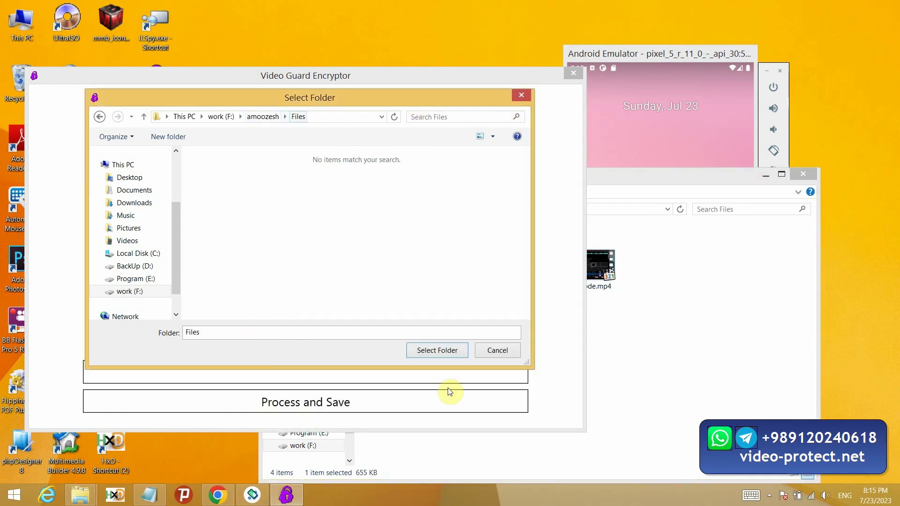
left_click(438, 351)
Step: Enter 'title' as Player Title and 'zabte seda' as Package Name
key("ctrl+a")
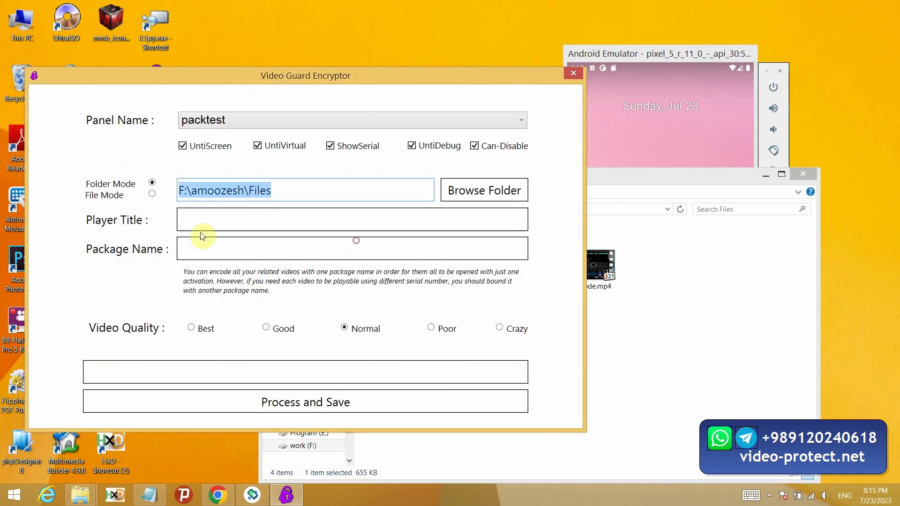
left_click(610, 201)
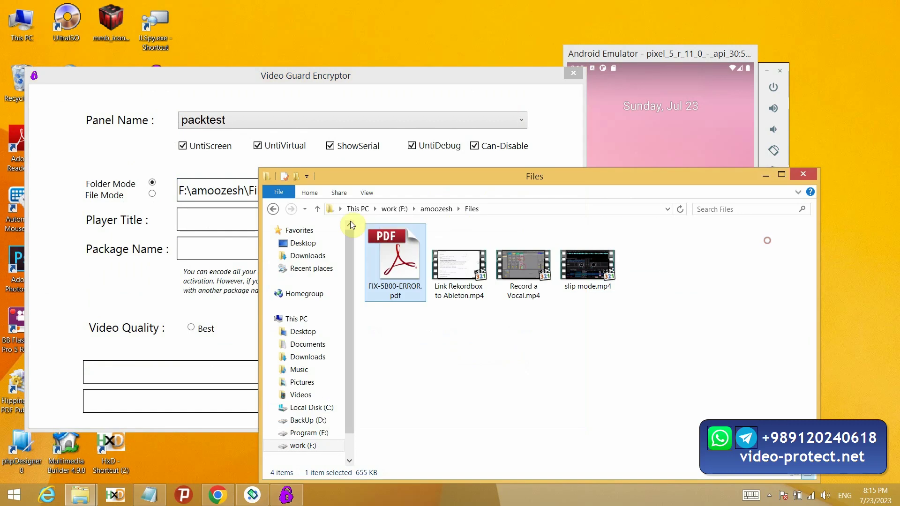
left_click(209, 210)
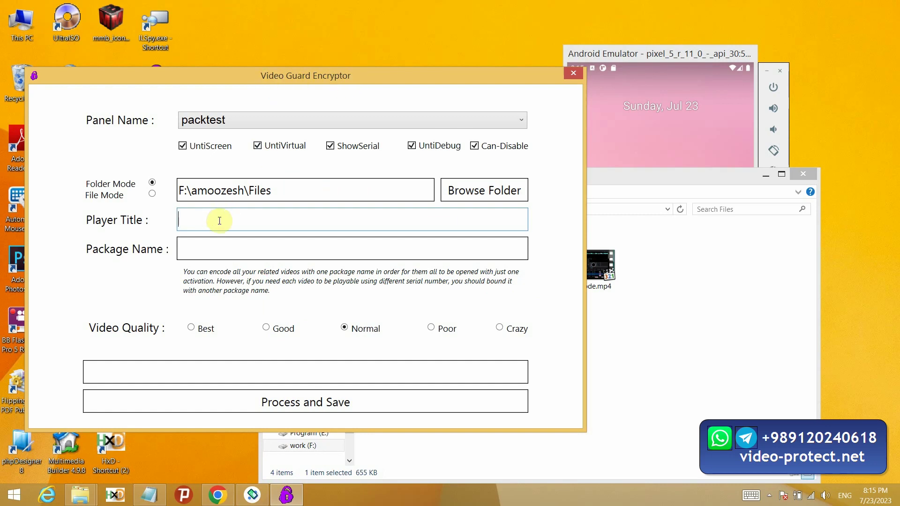
type("title")
left_click(186, 247)
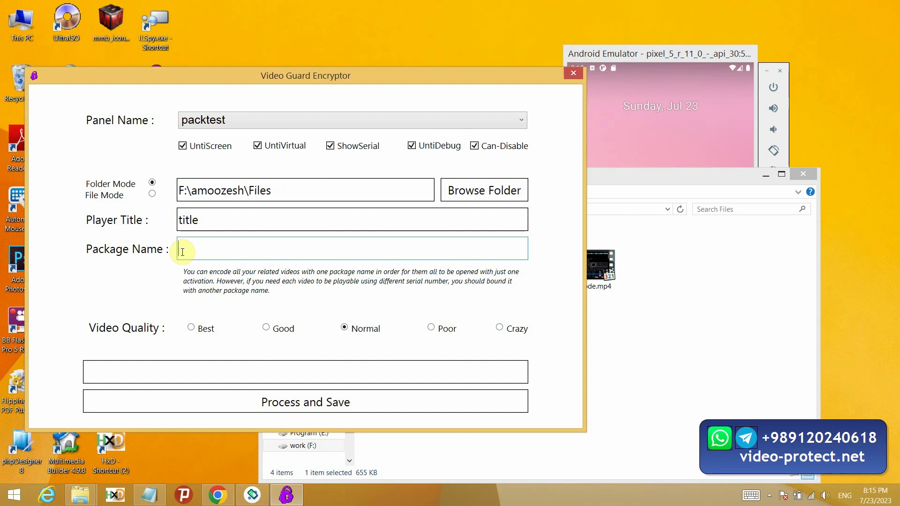
left_click(591, 336)
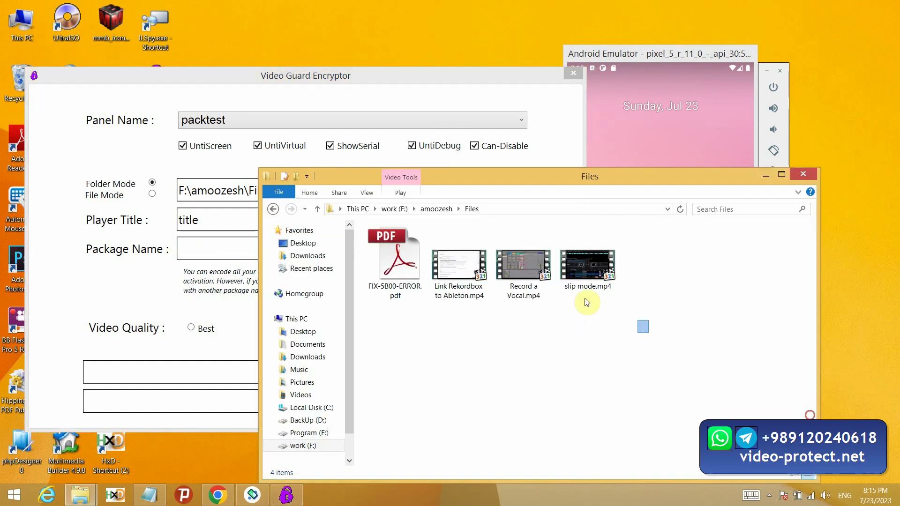
left_click_drag(584, 302, 458, 335)
left_click(215, 252)
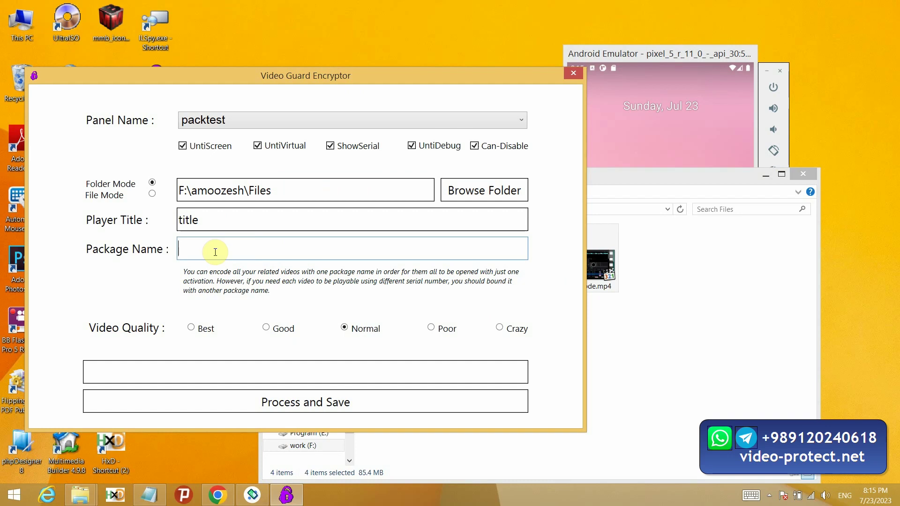
type("zabte seda")
key("ctrl+a")
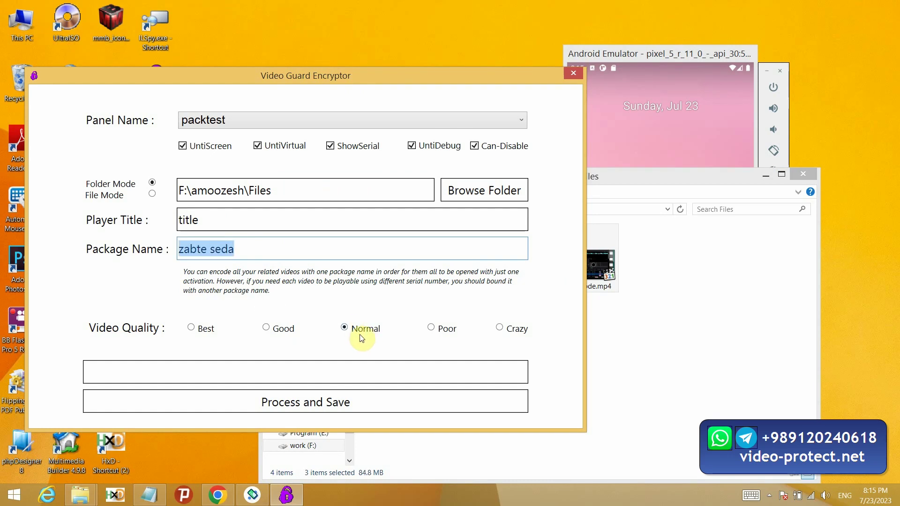
Step: Try each video quality option and settle on Normal
left_click(446, 329)
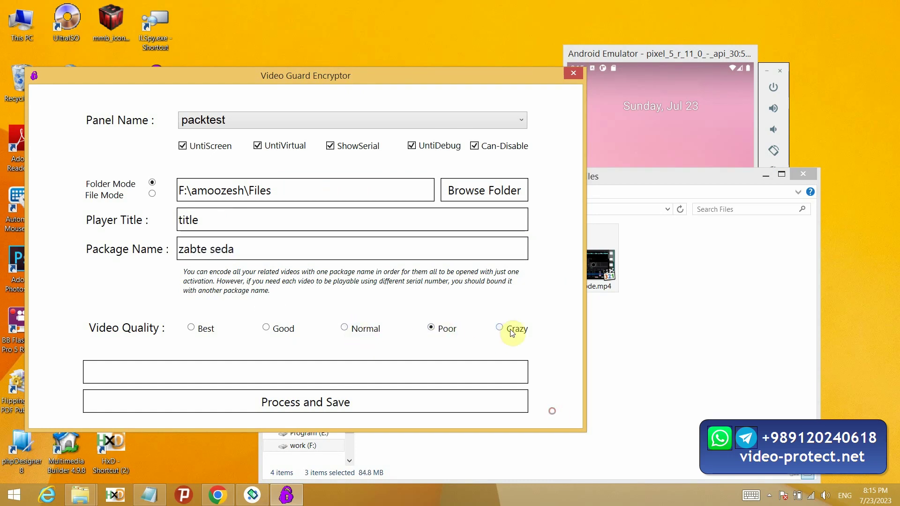
left_click(513, 329)
left_click(366, 329)
left_click(277, 329)
left_click(200, 329)
left_click(362, 330)
Step: Run Process and Save and inspect the new encrypted .pdfl and .dat files in Explorer
left_click(334, 406)
left_click(699, 365)
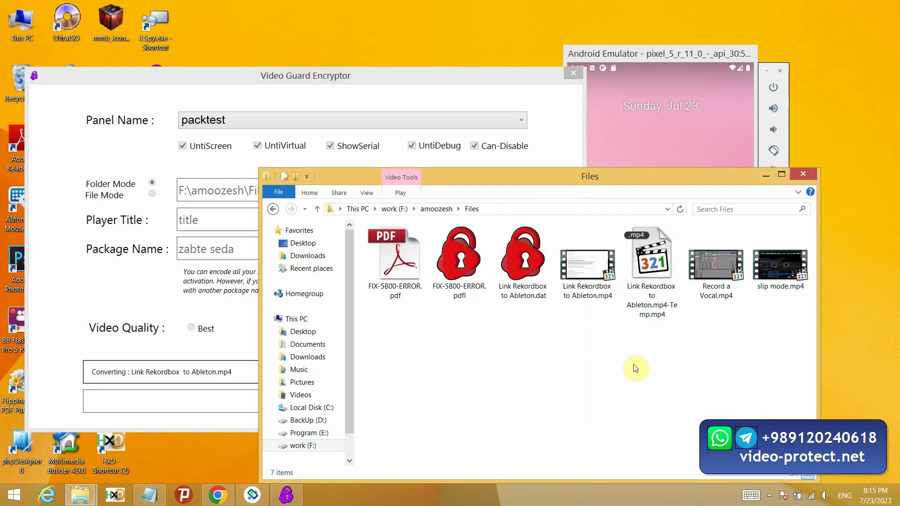
left_click(469, 291)
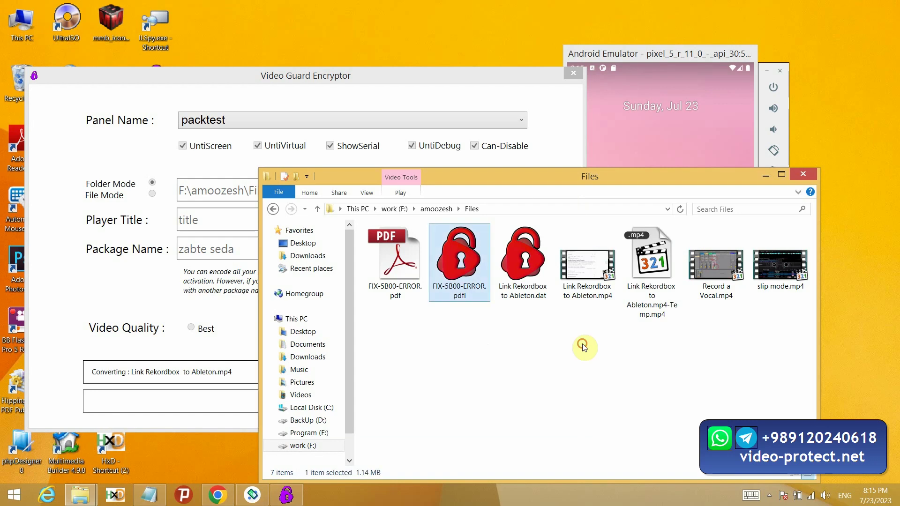
left_click(406, 271)
key("Right")
key("Right")
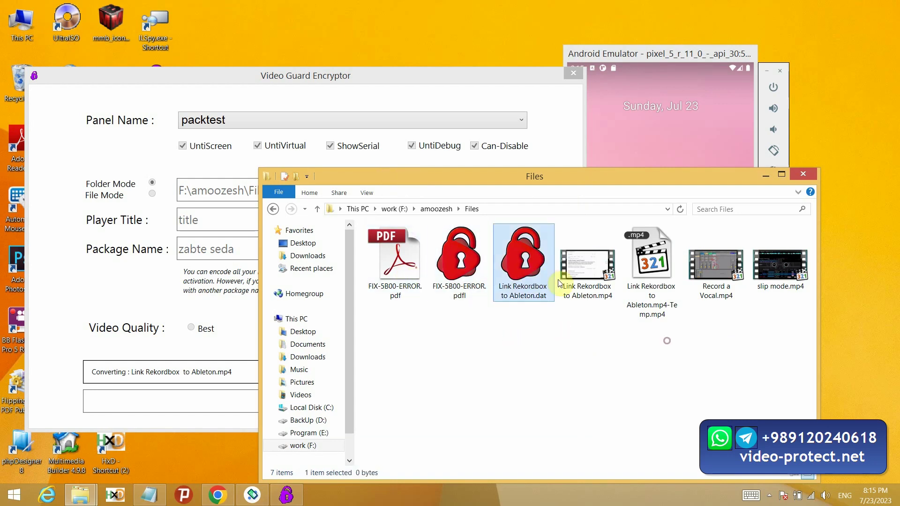
key("Right")
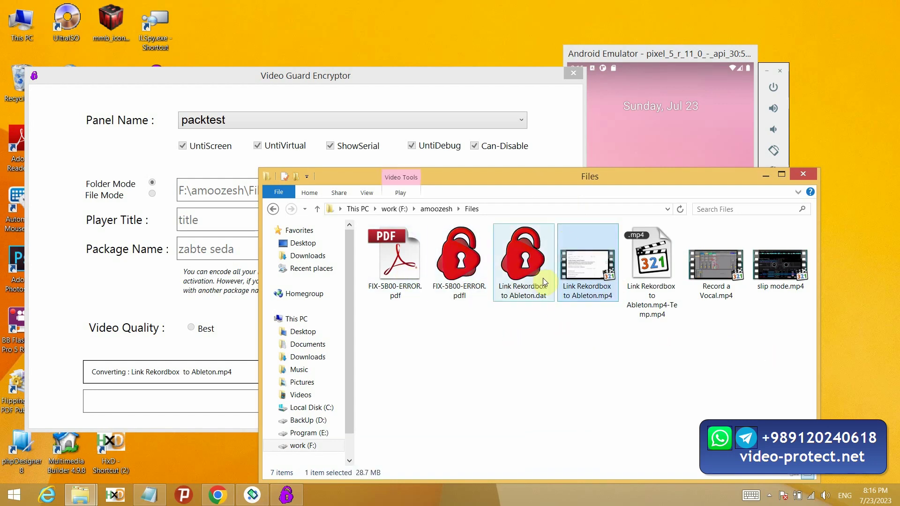
left_click(452, 89)
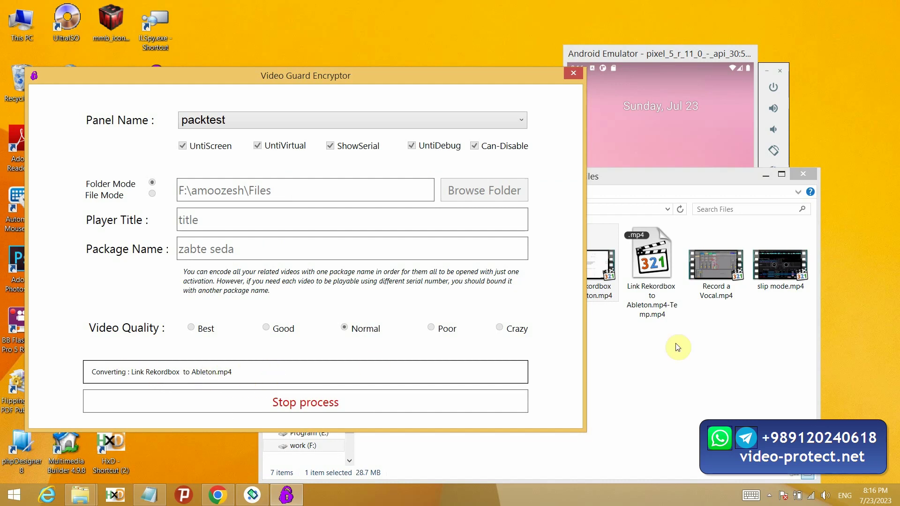
left_click_drag(184, 76, 148, 167)
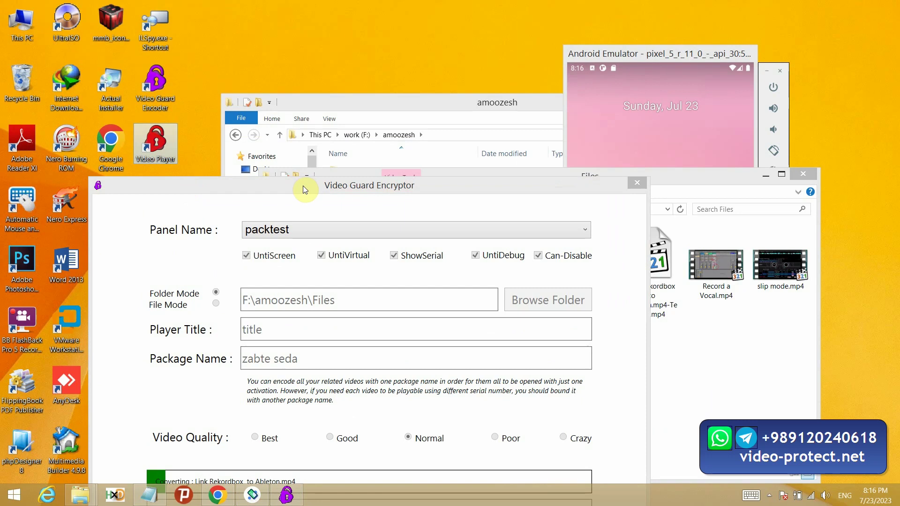
left_click_drag(303, 186, 274, 67)
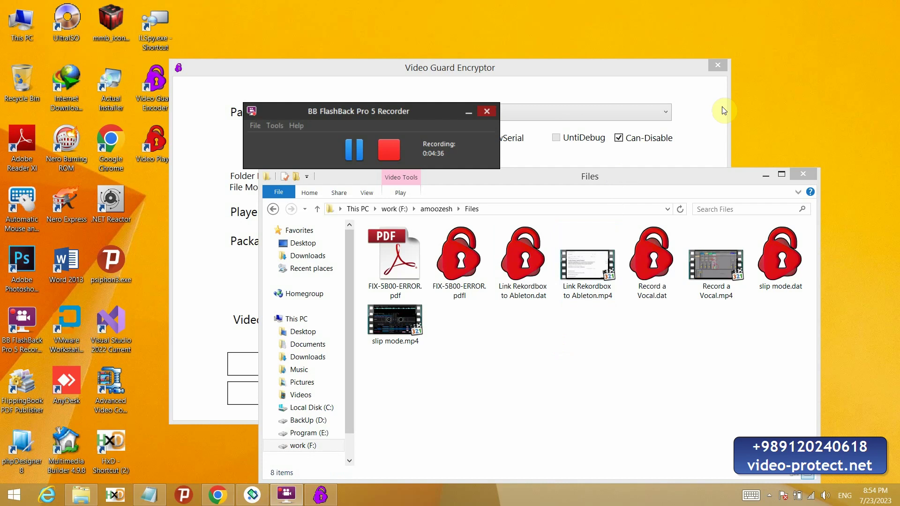
Step: Close the encryptor and compare the encrypted files with the originals in Explorer
left_click(718, 65)
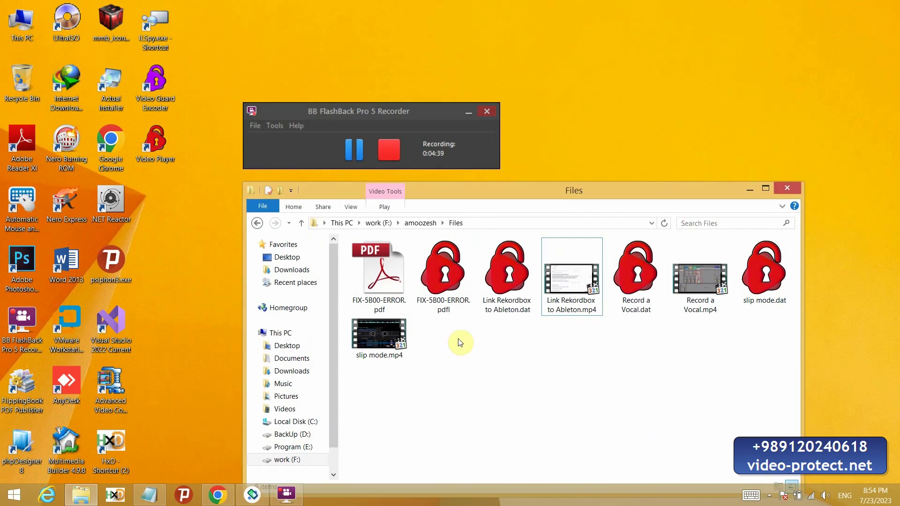
left_click_drag(443, 333, 511, 275)
left_click(461, 298)
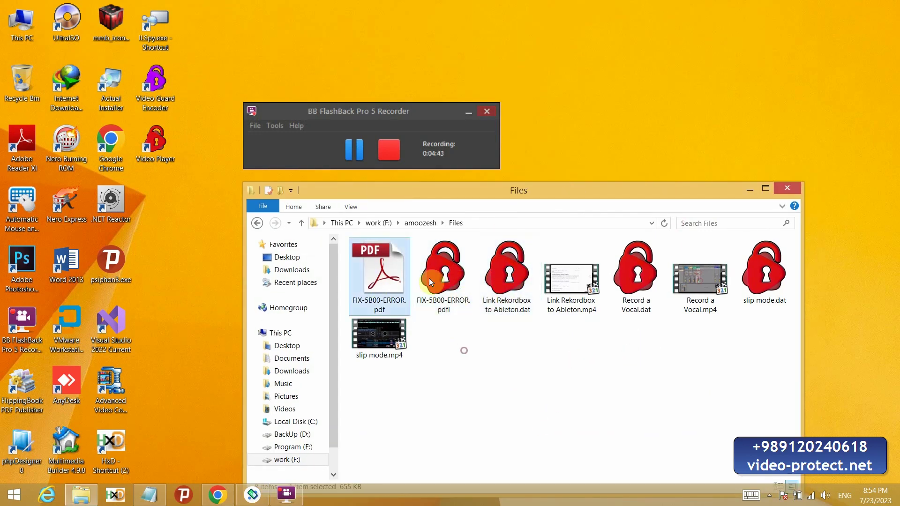
left_click(571, 281)
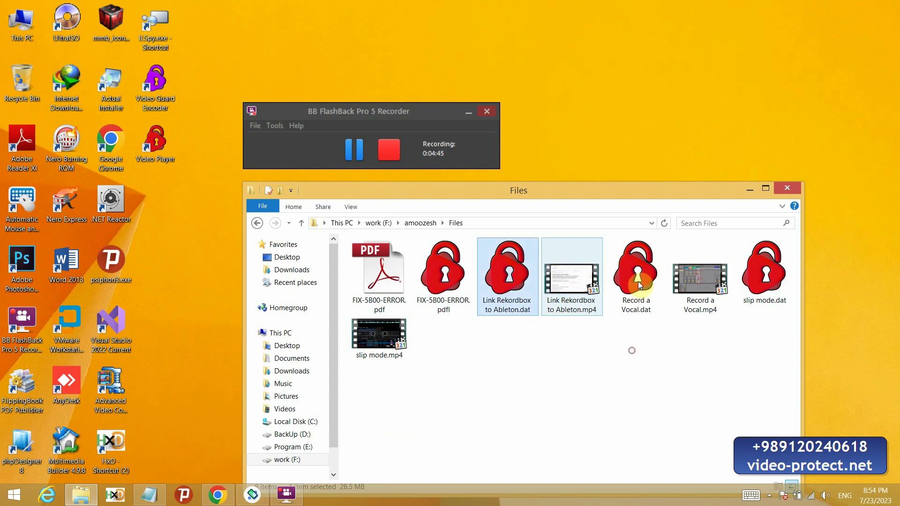
left_click(684, 287)
left_click(765, 277)
left_click(379, 335)
left_click(765, 277)
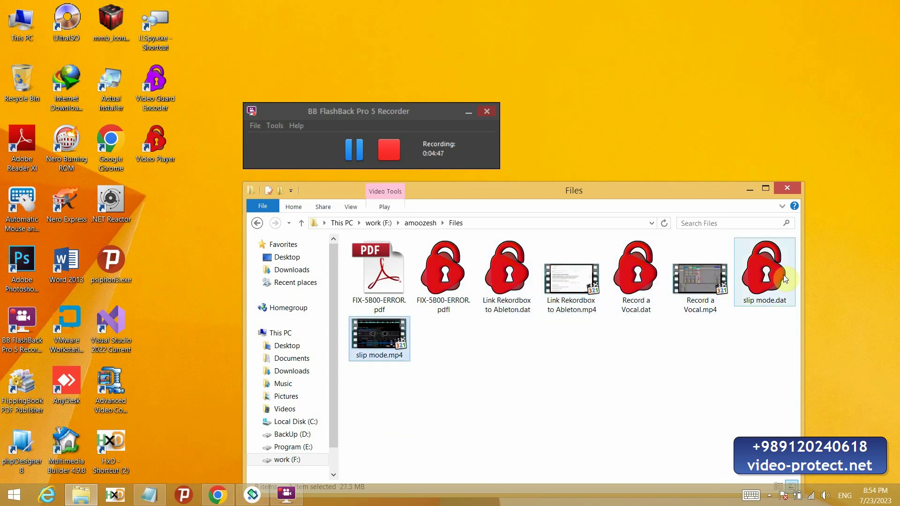
left_click(506, 278)
left_click(454, 277)
left_click(637, 276)
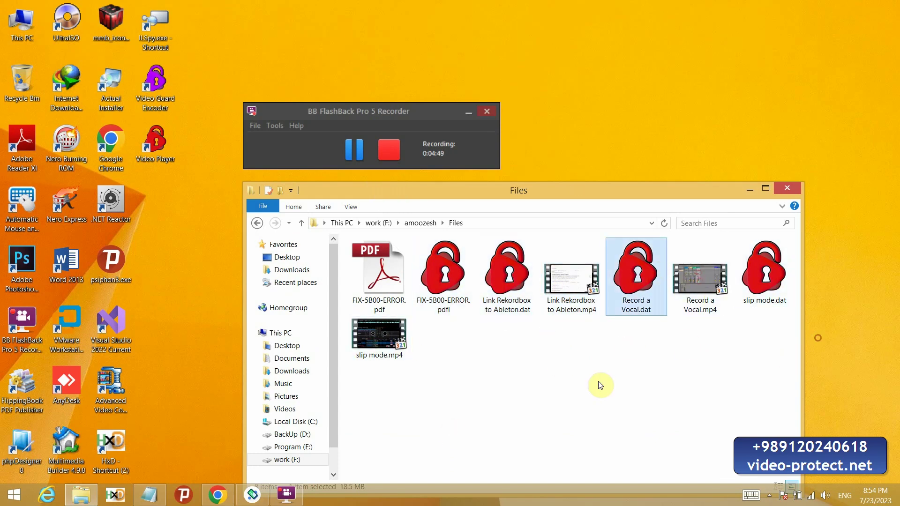
Step: Permanently delete the original PDF and three MP4 files with Shift+Delete
left_click(393, 281)
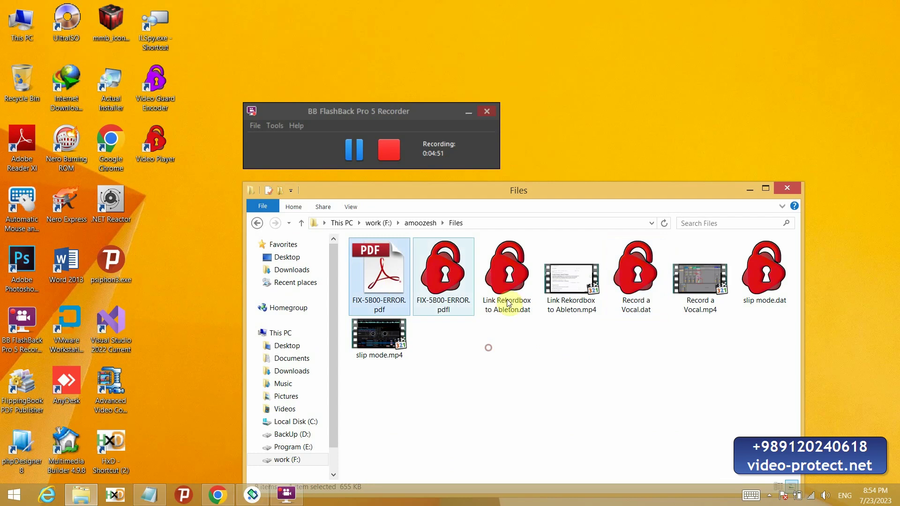
left_click(578, 296, "ctrl")
left_click(693, 300, "ctrl")
left_click(368, 347, "ctrl")
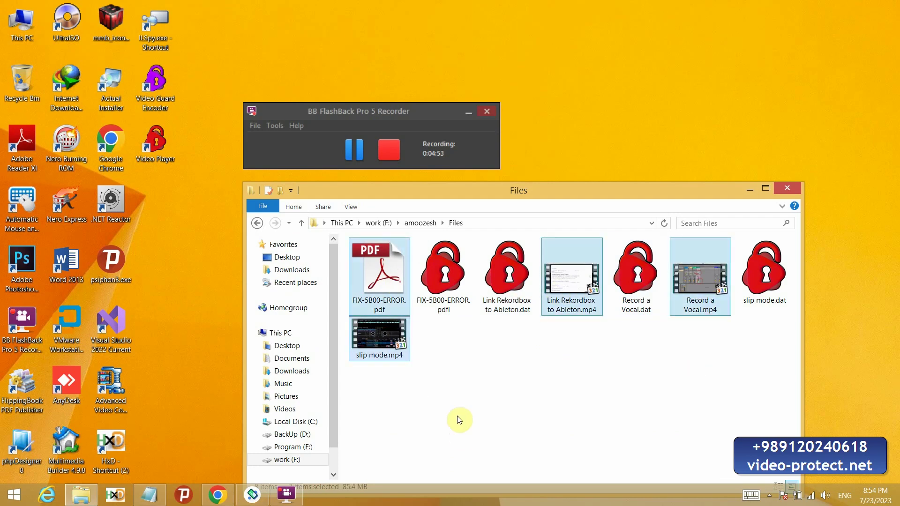
key("shift+Delete")
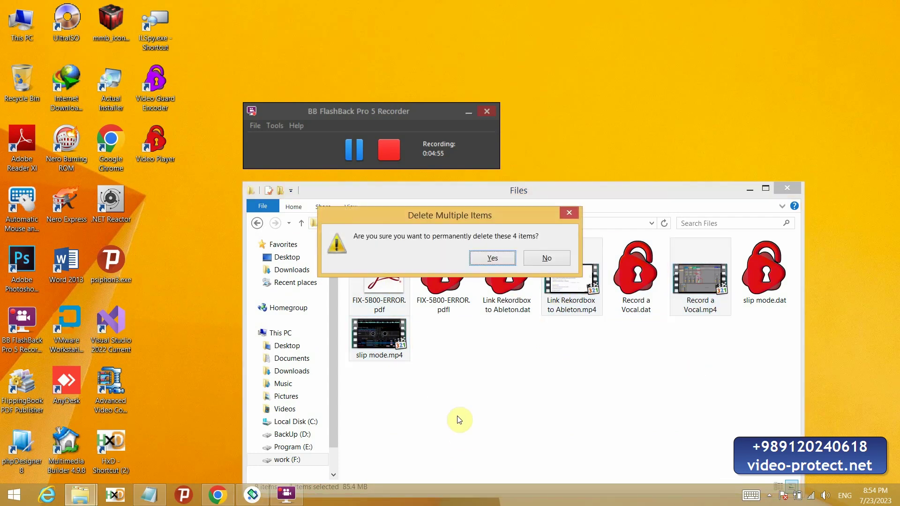
left_click(496, 259)
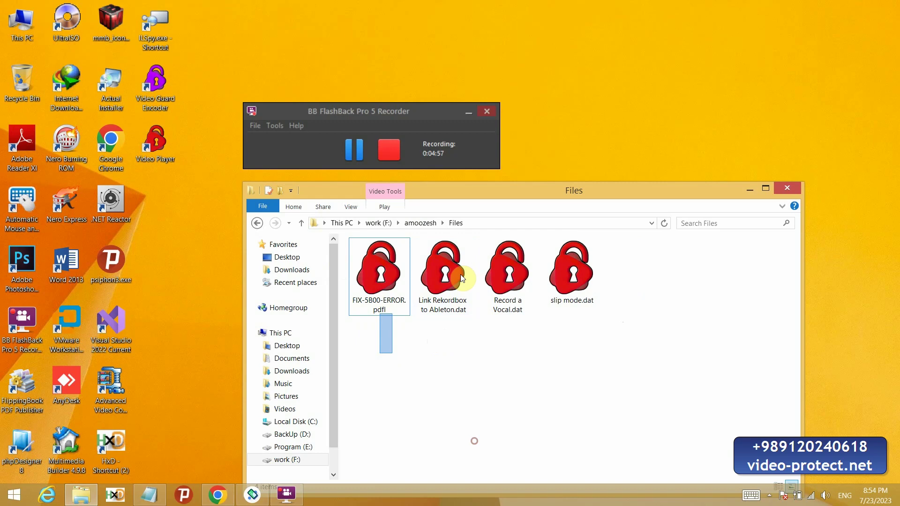
Step: Select and then deselect the four remaining encrypted files
left_click_drag(461, 274, 620, 376)
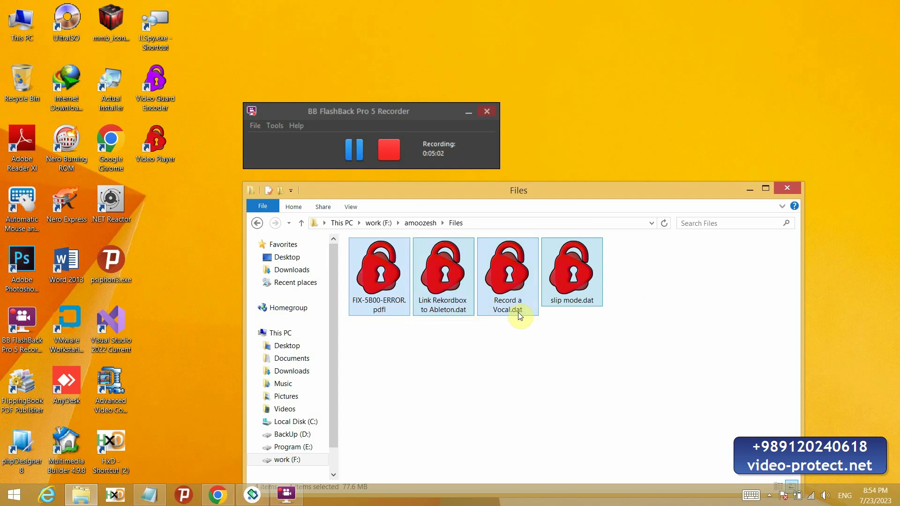
left_click(556, 352)
left_click(437, 271)
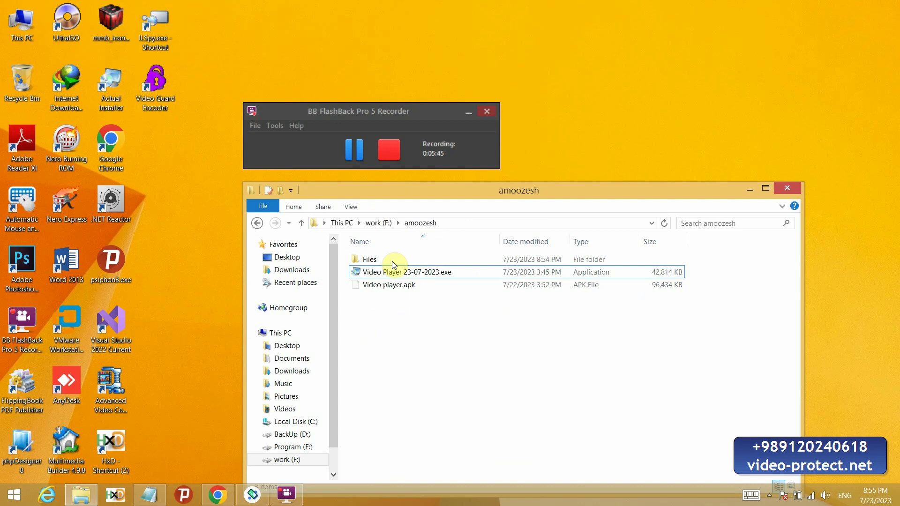
Step: Launch the Video Player 23-07-2023.exe installer, then cancel and exit setup
left_click(394, 270)
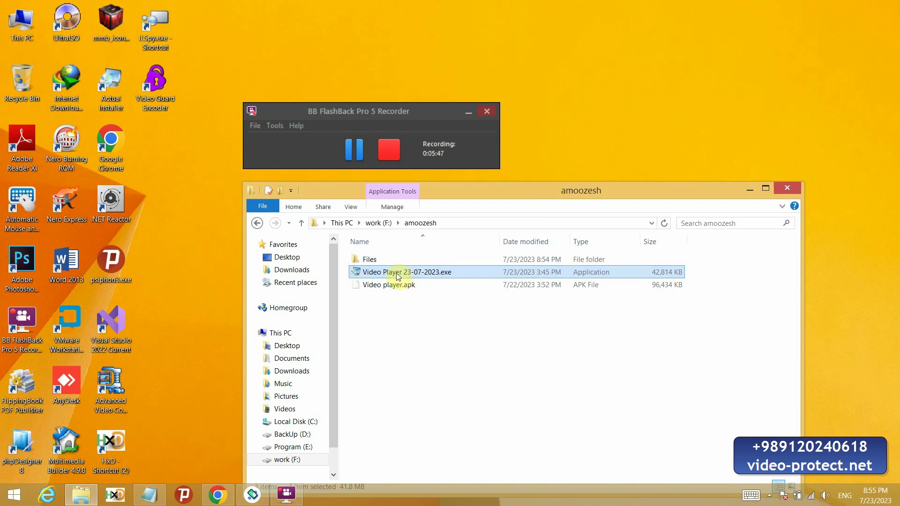
double_click(374, 275)
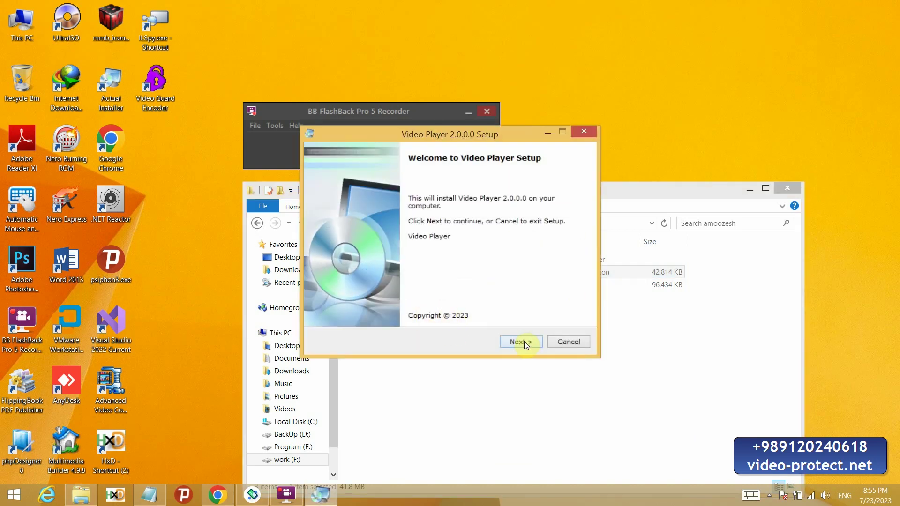
left_click(583, 131)
left_click(472, 291)
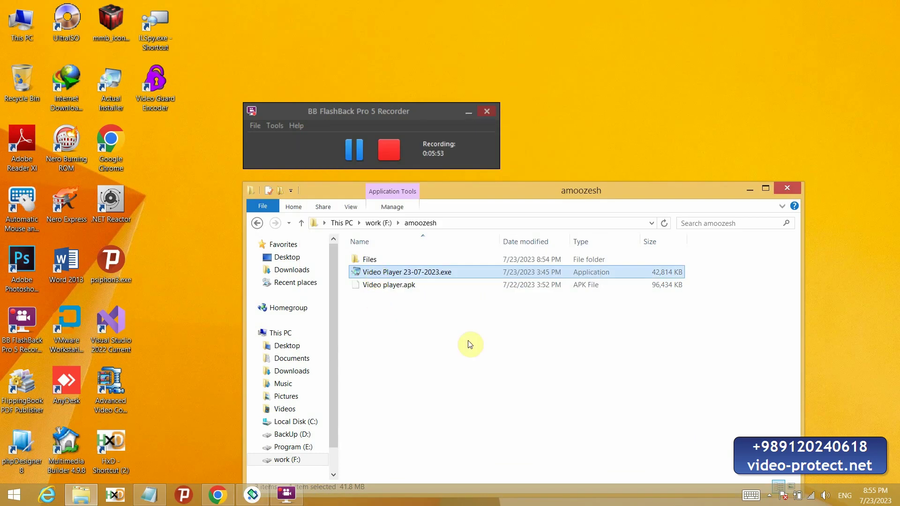
Step: Reinstall Video Player 2.0.0.0 through the wizard and reopen the Files folder
key("Return")
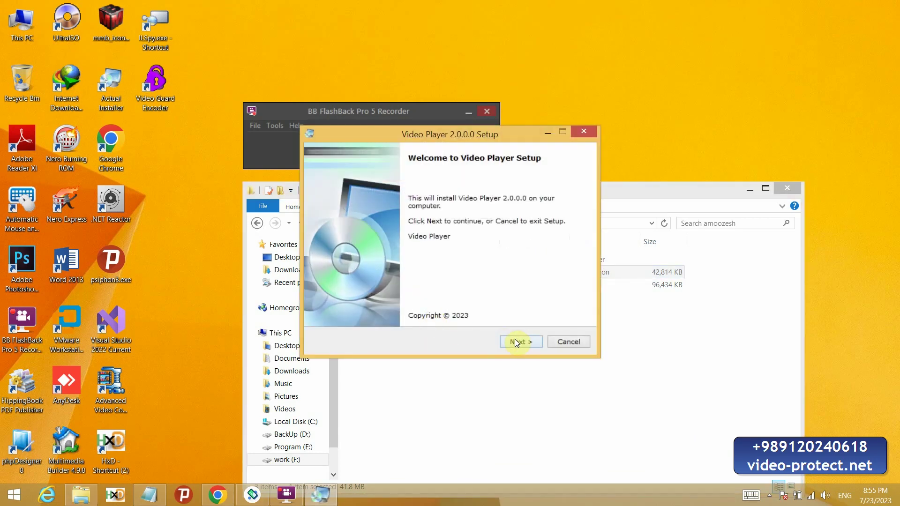
left_click(522, 341)
left_click(525, 340)
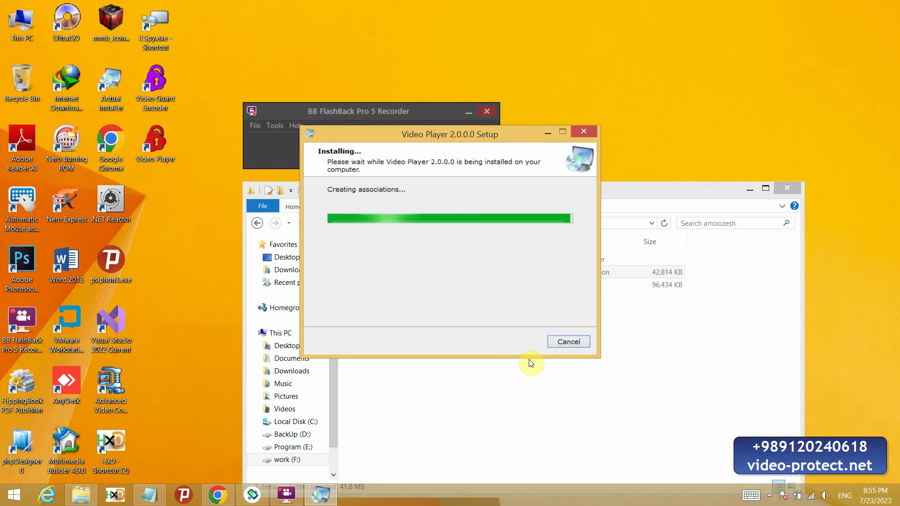
left_click(520, 342)
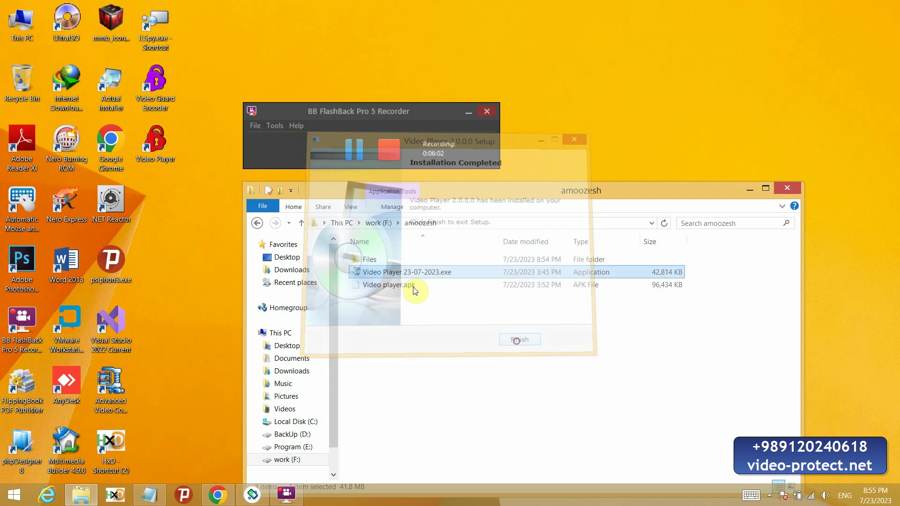
double_click(390, 261)
key("Left")
key("Left")
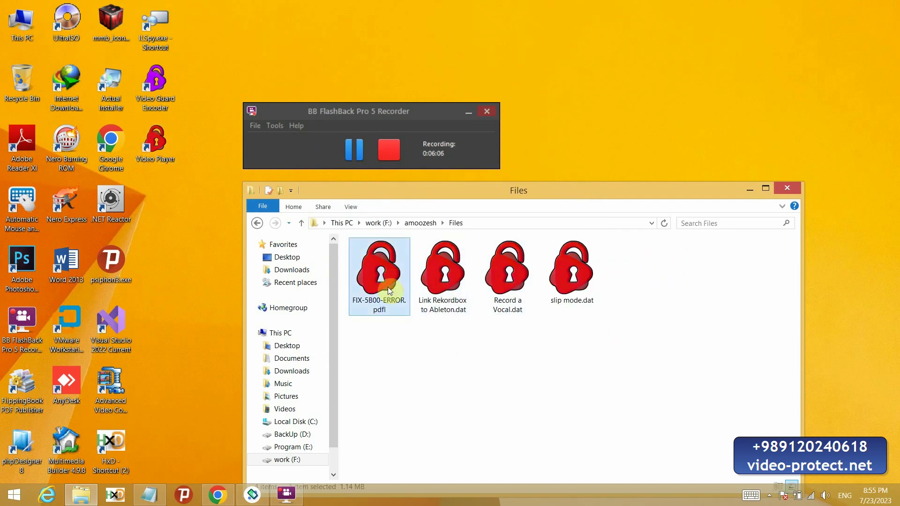
Step: Open the encrypted Link Rekordbox to Ableton video and paste the first serial from the notes
left_click(443, 279)
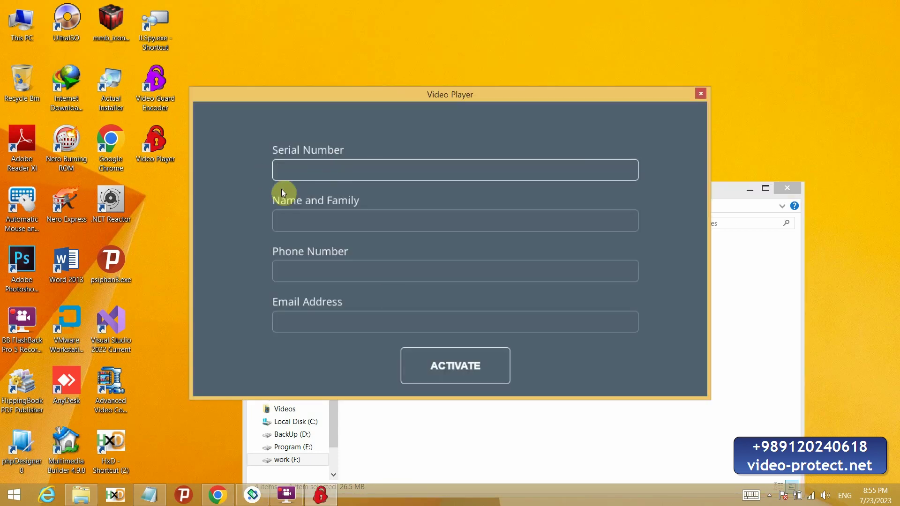
left_click(150, 495)
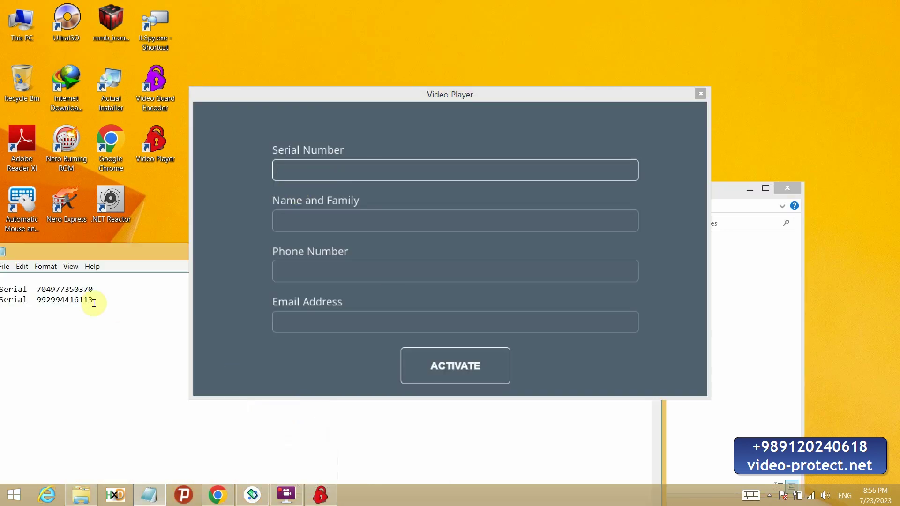
double_click(88, 289)
key("ctrl+c")
left_click(311, 171)
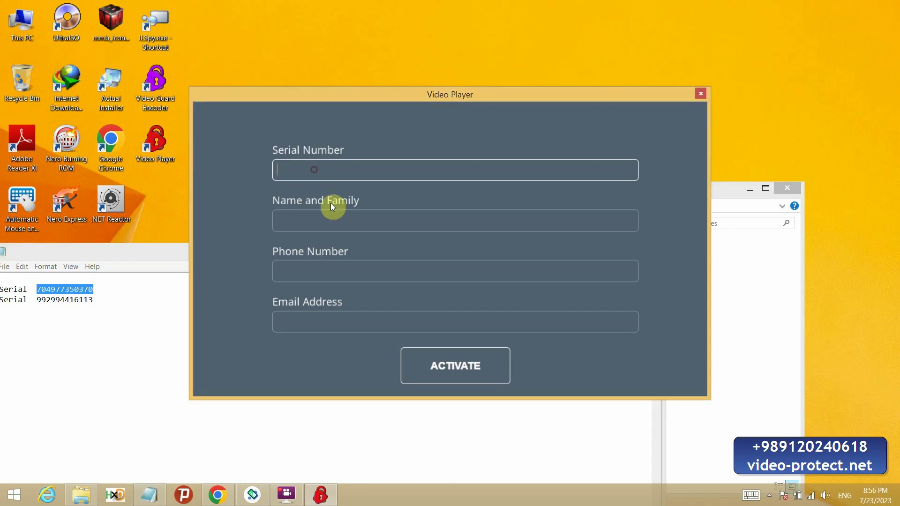
key("ctrl+v")
Step: Fill in the user's name, phone number and e-mail address
left_click(333, 227)
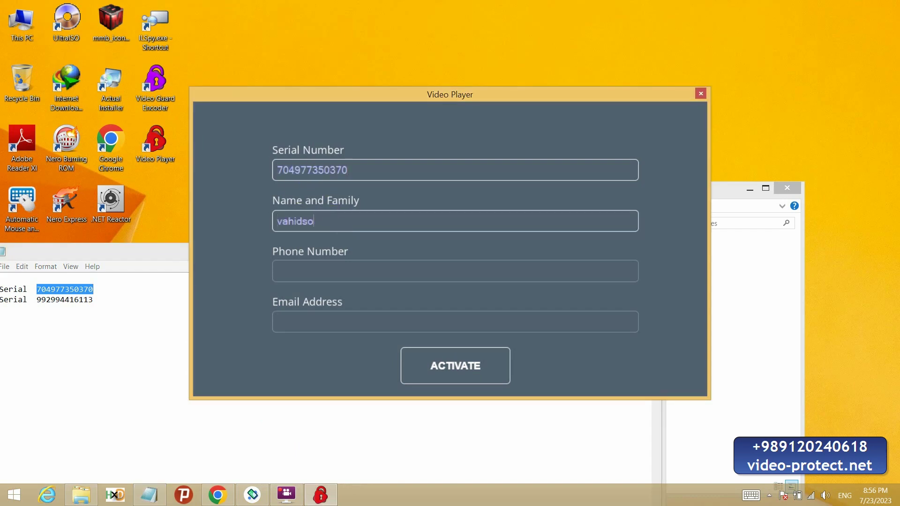
key("Tab")
type("091202")
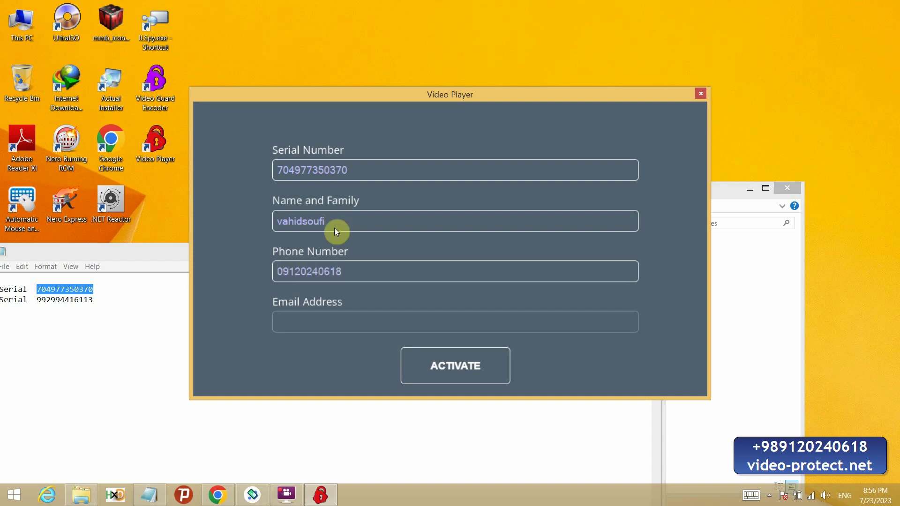
key("Tab")
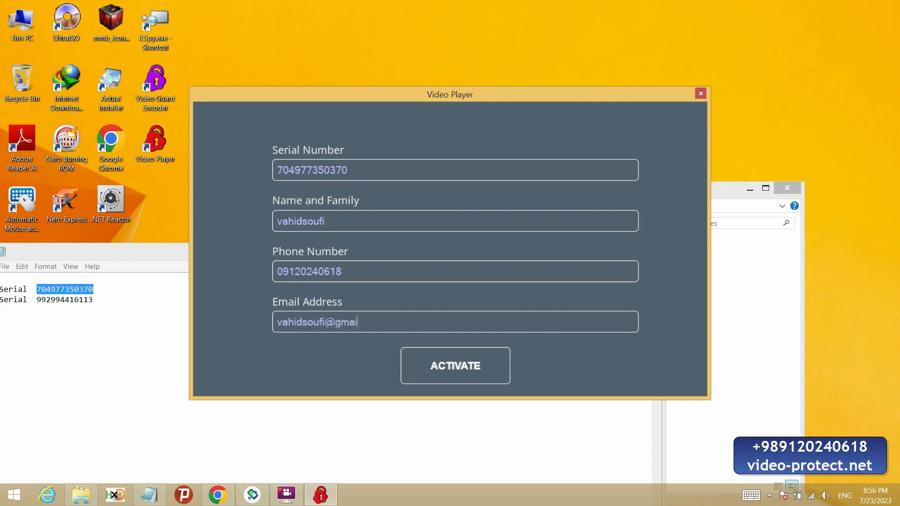
Step: Activate the player and play the video, seeking to about 2:00
left_click(457, 368)
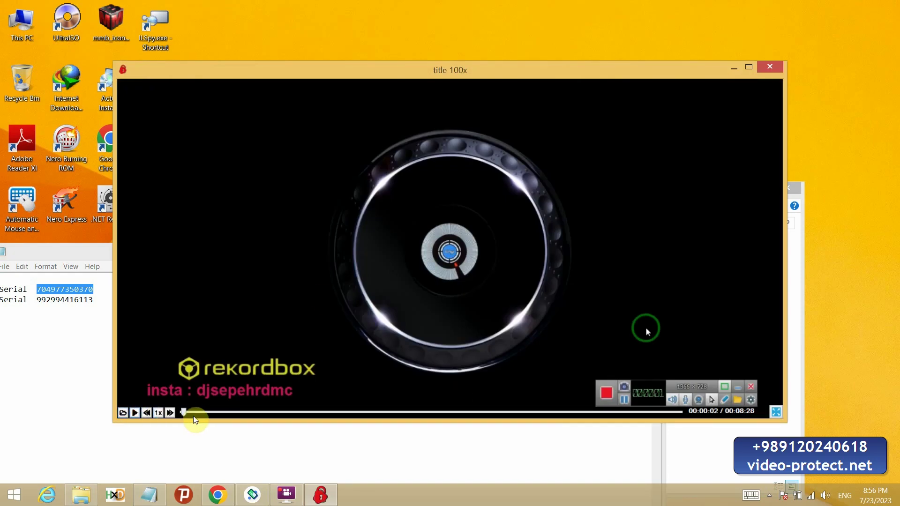
left_click(135, 413)
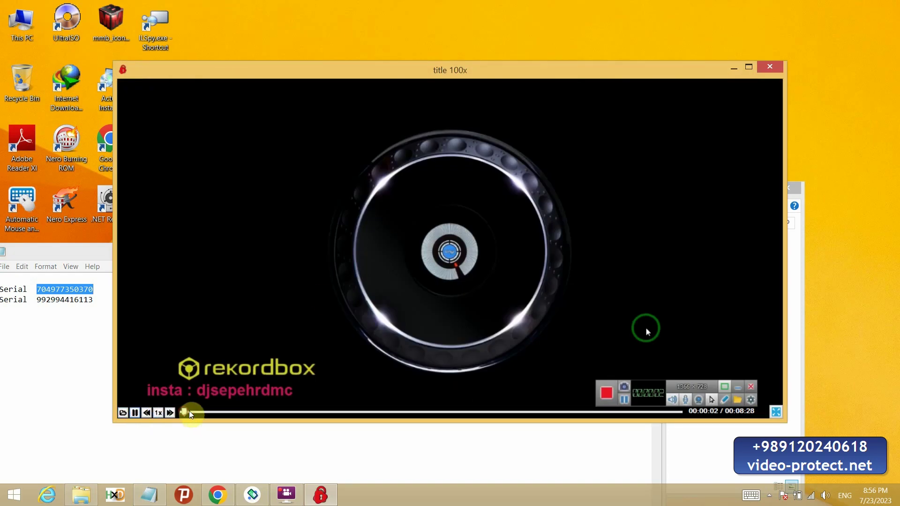
left_click_drag(190, 415, 313, 414)
left_click(135, 413)
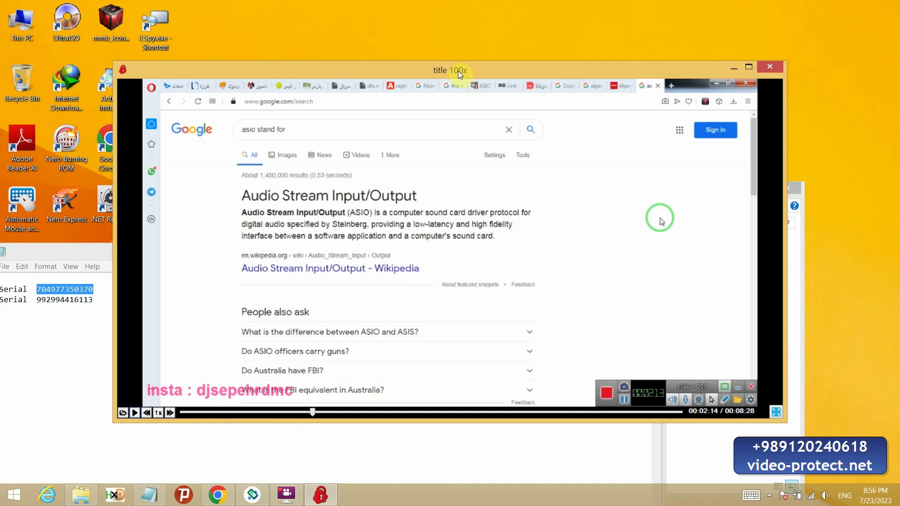
left_click(134, 413)
Step: Try the speed buttons and fullscreen, then exit fullscreen and close the player
left_click(170, 413)
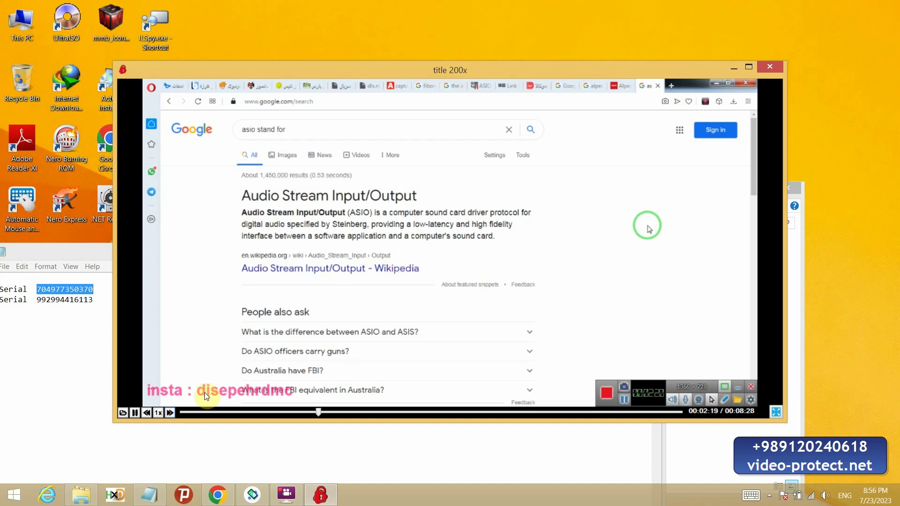
left_click(158, 413)
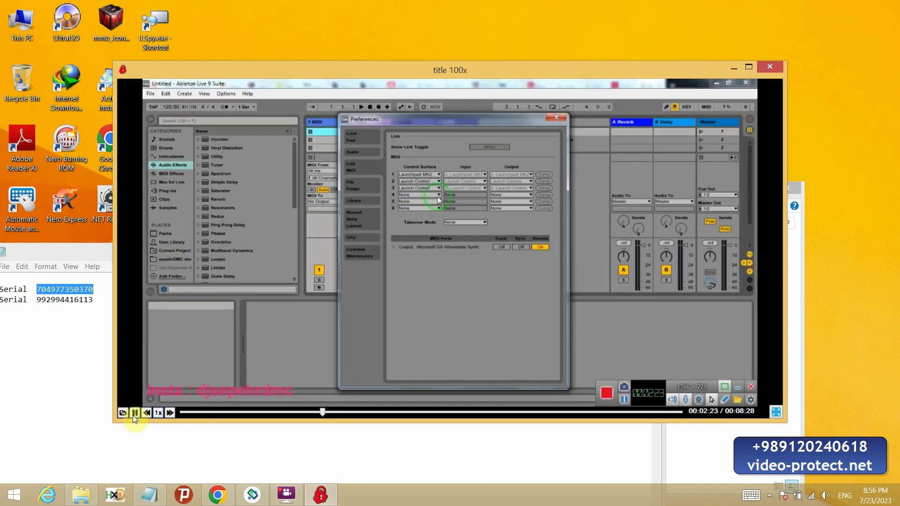
left_click(777, 412)
key("Escape")
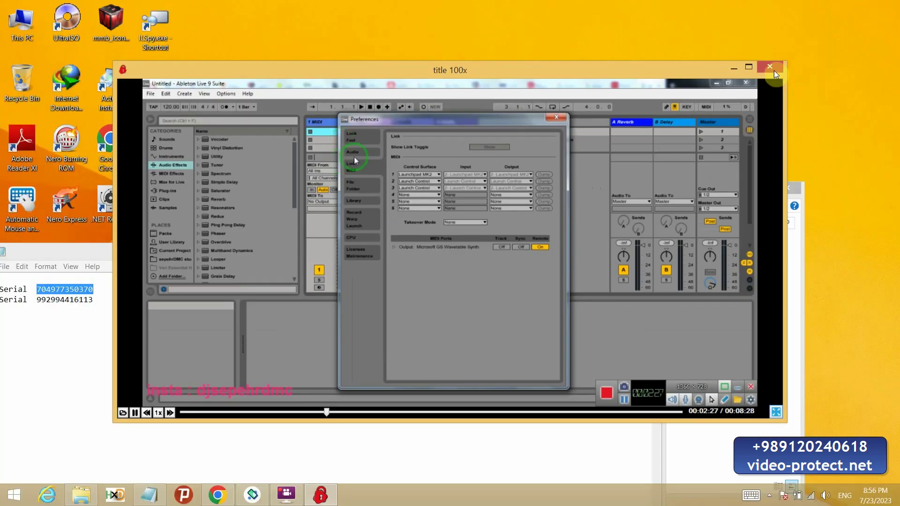
key("alt+F4")
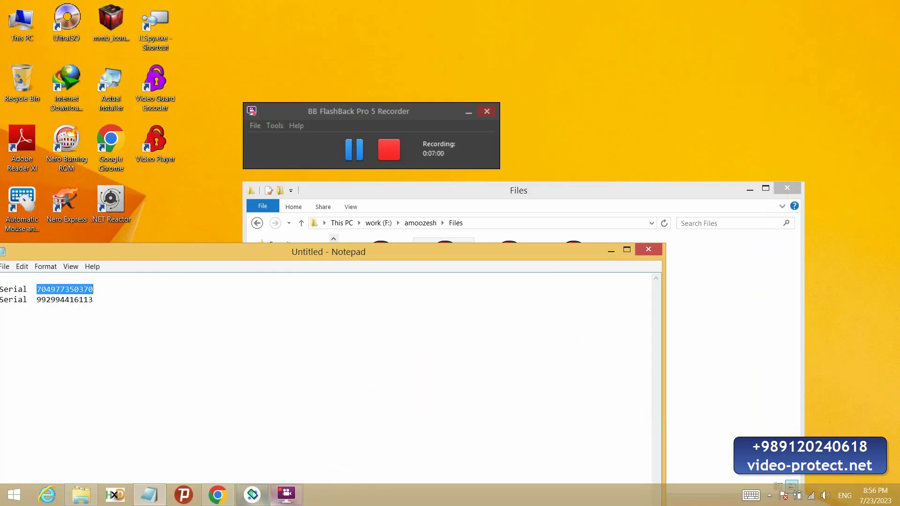
Step: Install Video player.apk on the emulator from amoozesh and allow media access
left_click(252, 495)
left_click(436, 215)
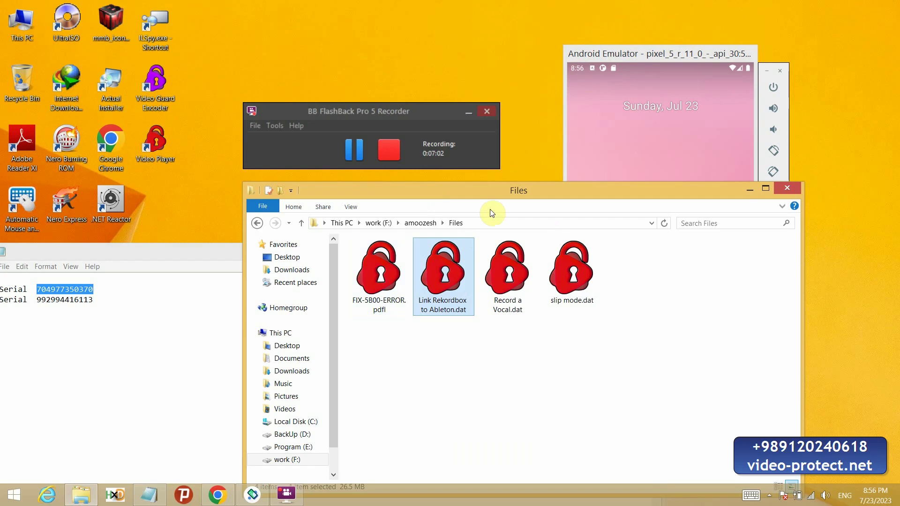
left_click(421, 224)
left_click_drag(458, 191, 183, 164)
left_click(140, 266)
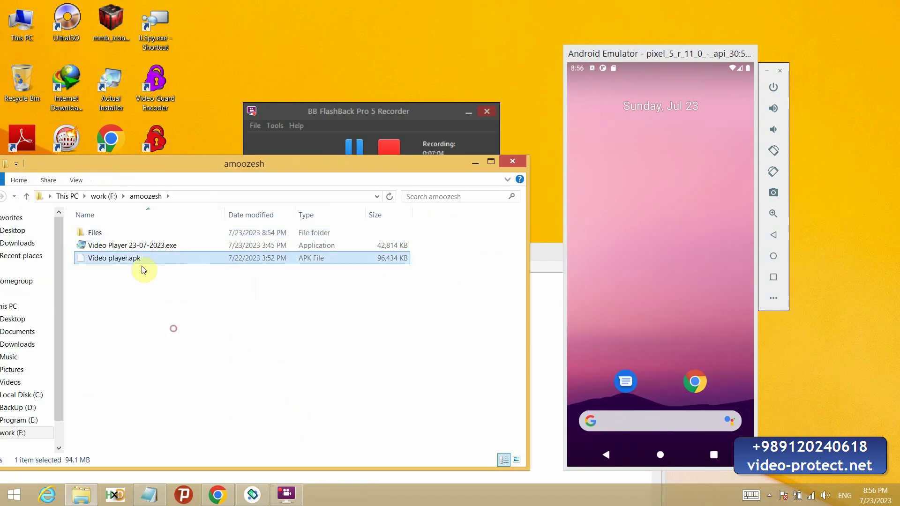
left_click_drag(140, 265, 697, 347)
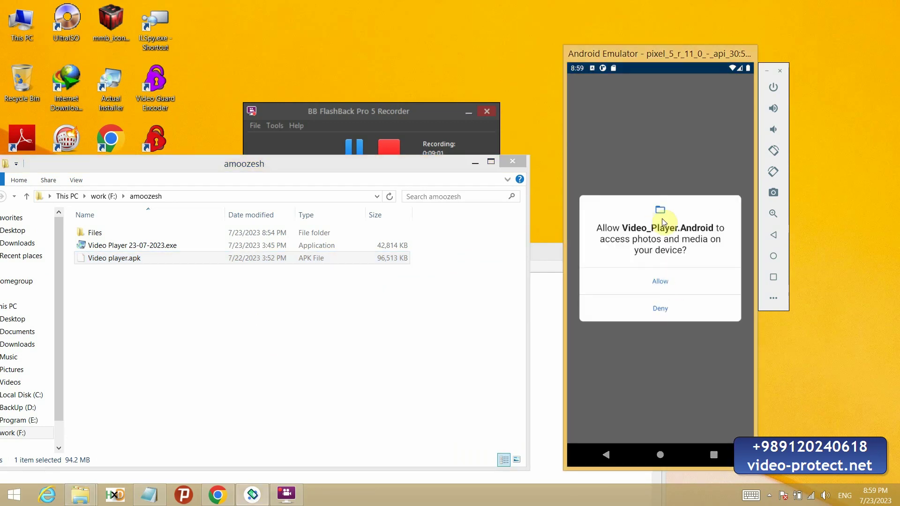
left_click(666, 282)
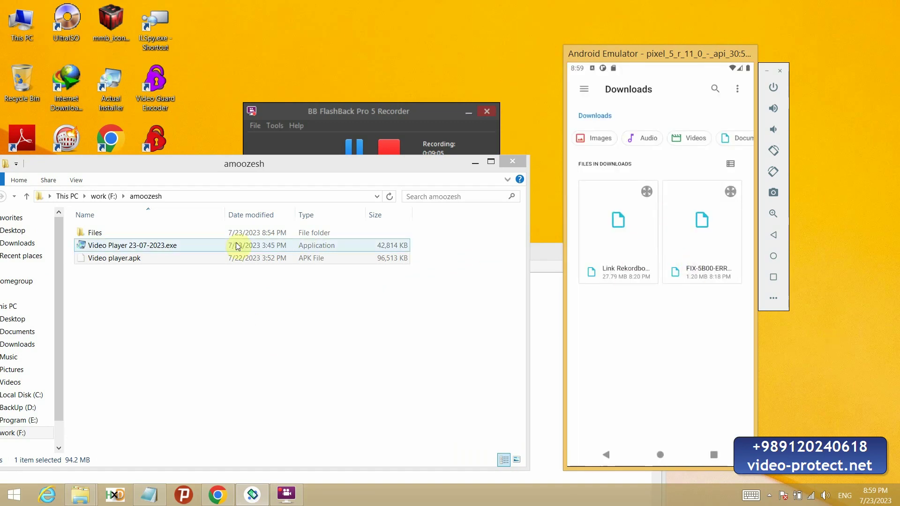
Step: Reopen the Files folder in Explorer and bring up the app's activation form
left_click(126, 284)
key("Down")
key("Return")
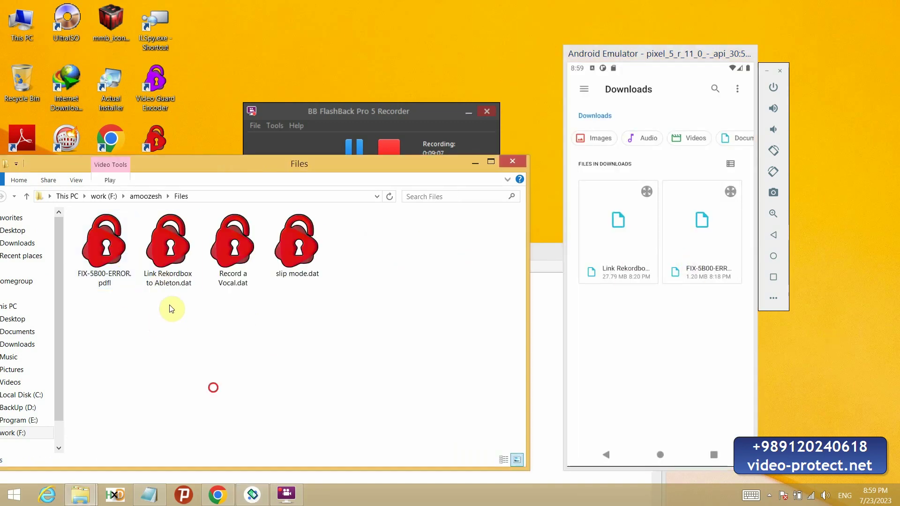
left_click(663, 311)
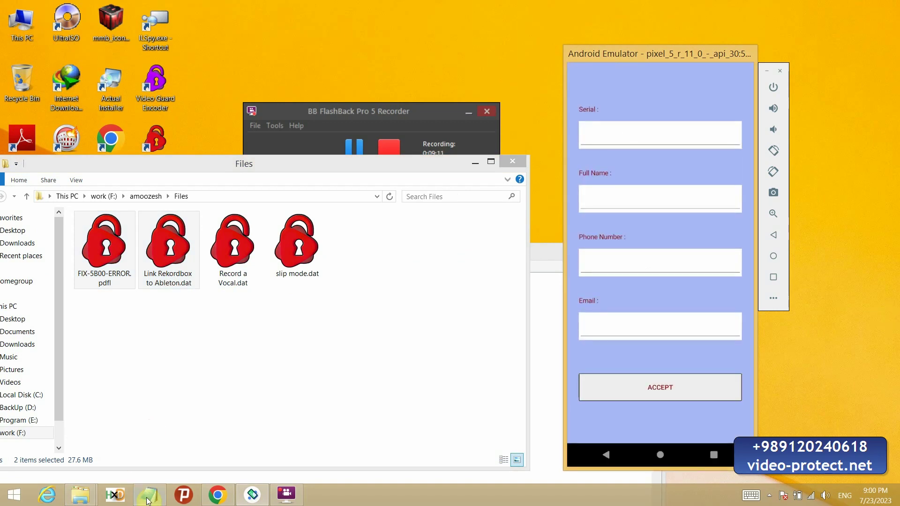
Step: Paste the second serial from the notes into the Serial field
left_click(148, 496)
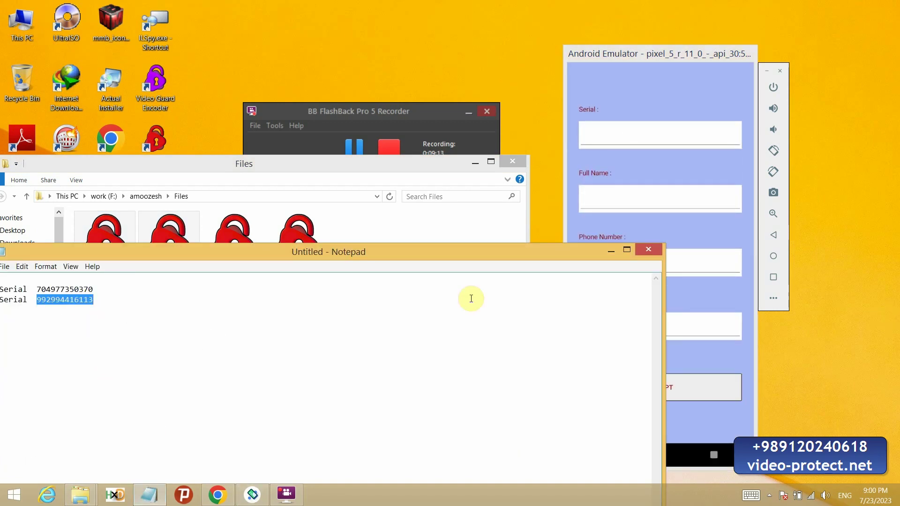
left_click(662, 138)
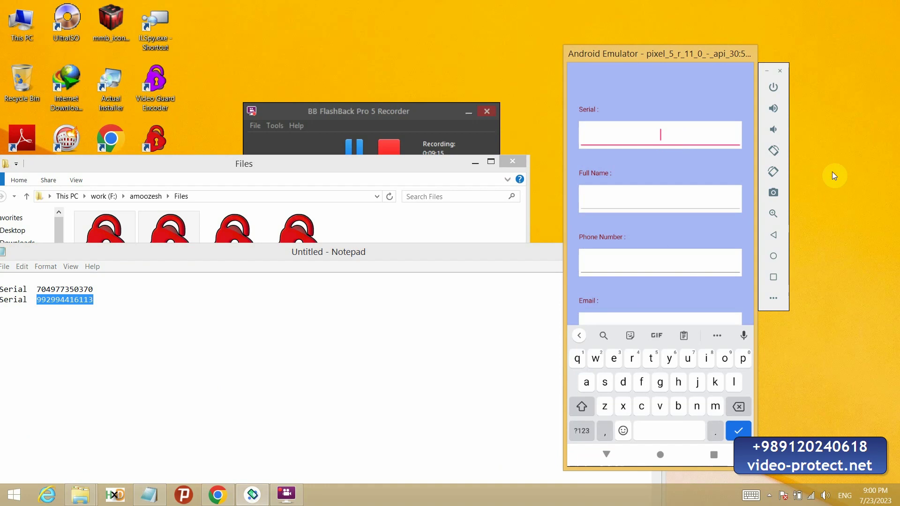
key("ctrl+v")
Step: Fill in the user's full name, phone number and e-mail, then submit the form
left_click(654, 211)
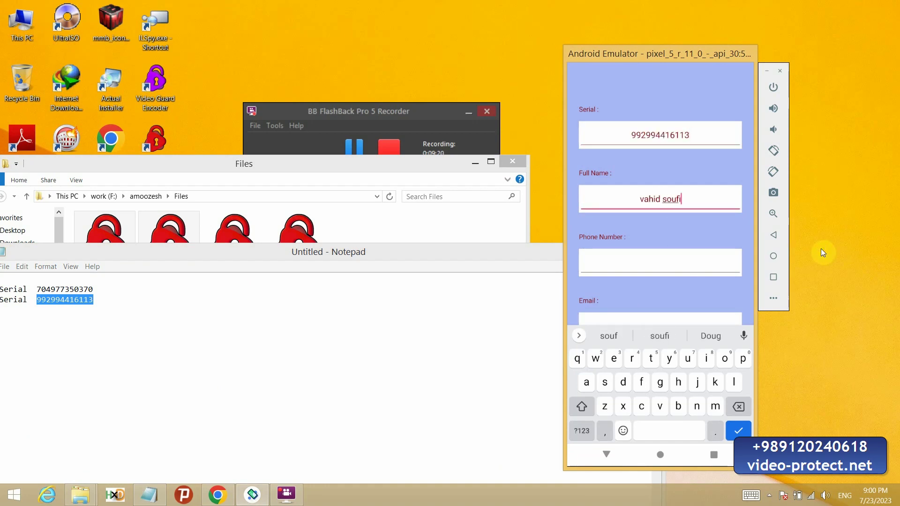
key("Tab")
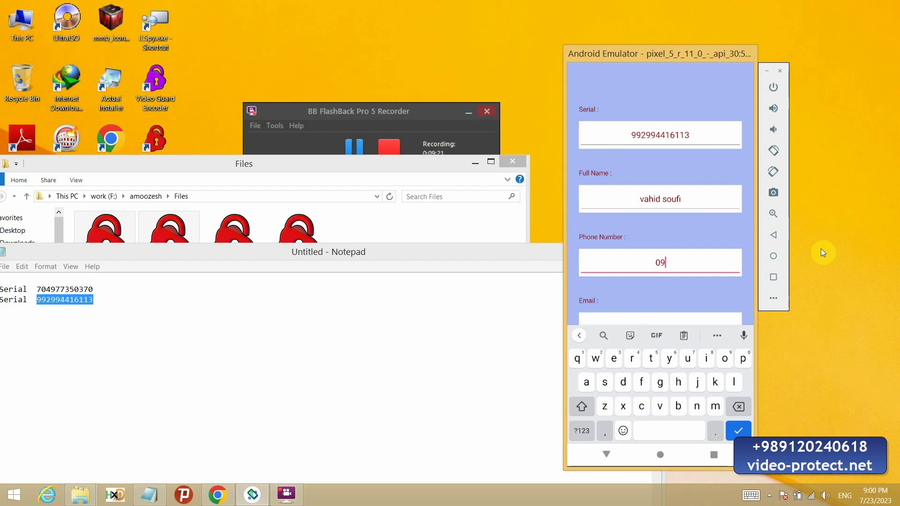
key("Tab")
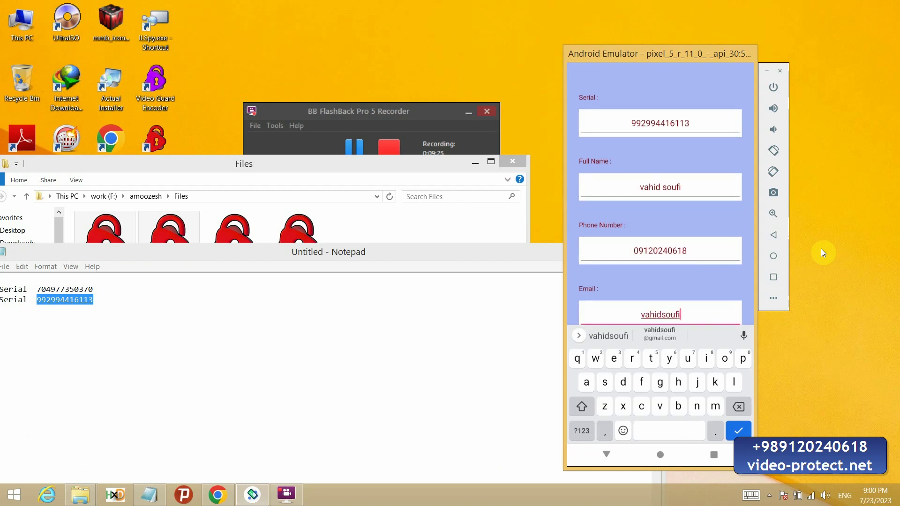
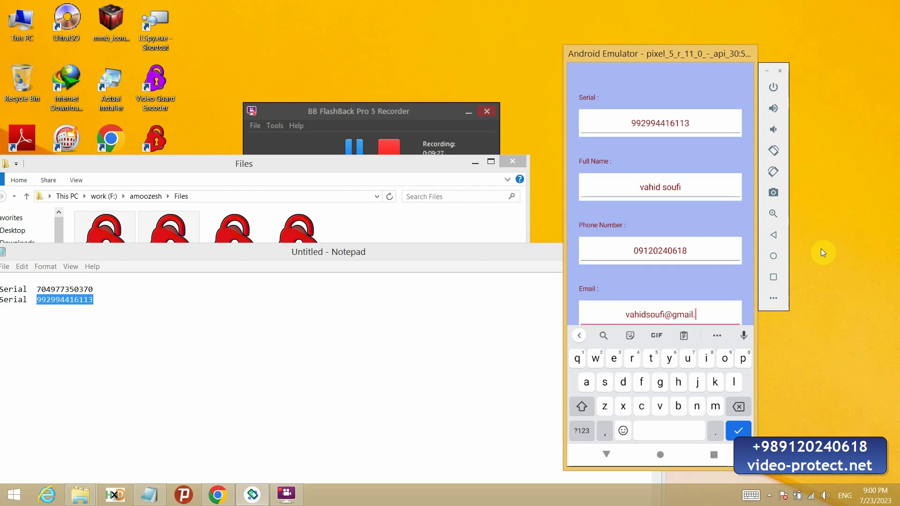
left_click(606, 455)
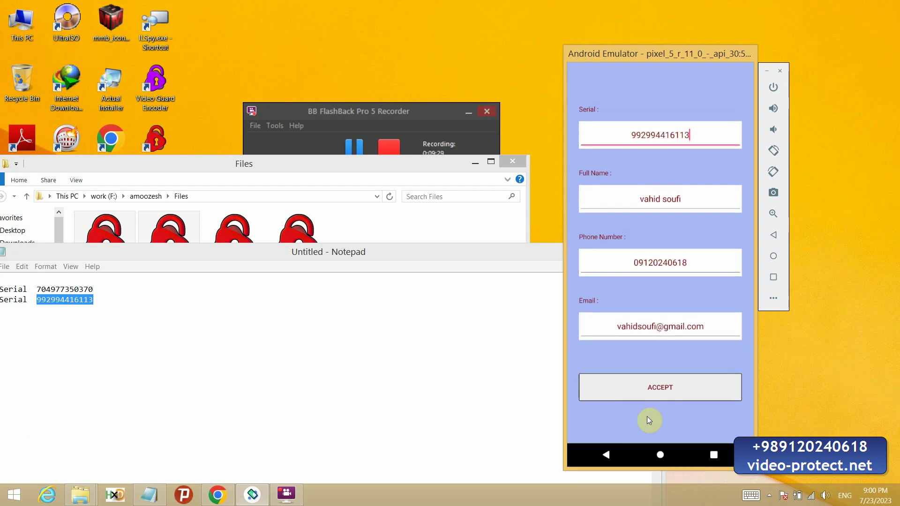
key("Return")
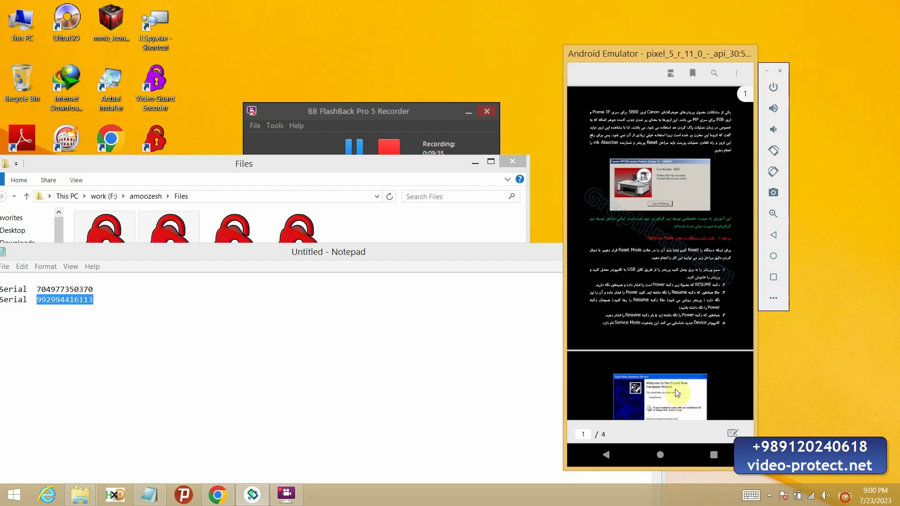
Step: Scroll the emulator PDF, then open FIX-5B00-ERROR.pdf on the desktop, scroll it and close it
scroll(679, 371, "down", 15)
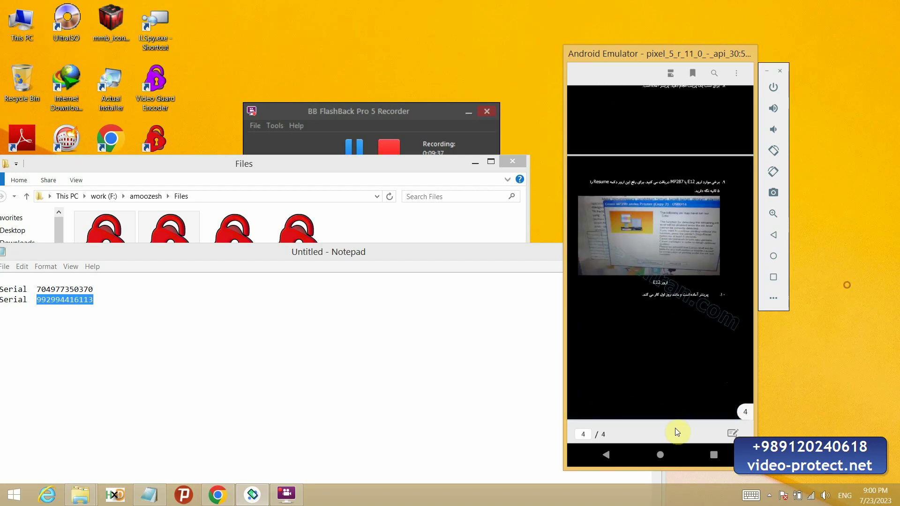
scroll(678, 432, "up", 10)
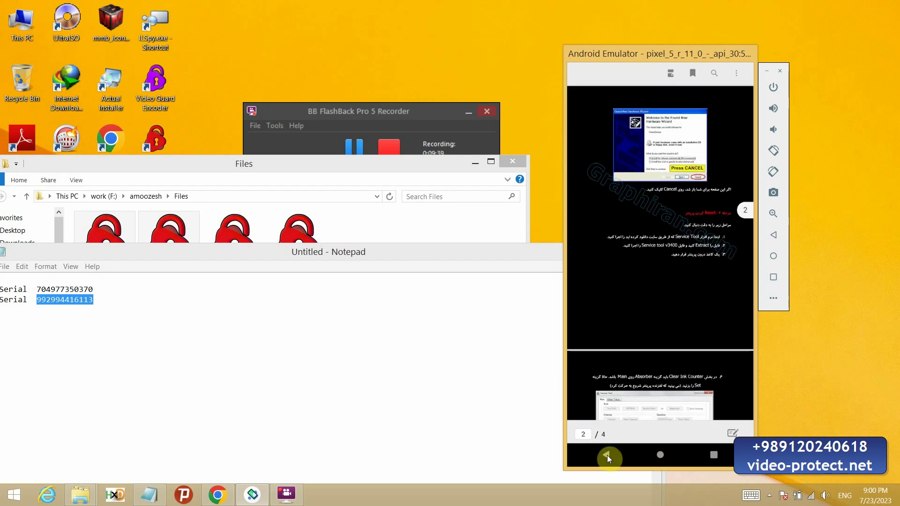
left_click(197, 181)
left_click(99, 269)
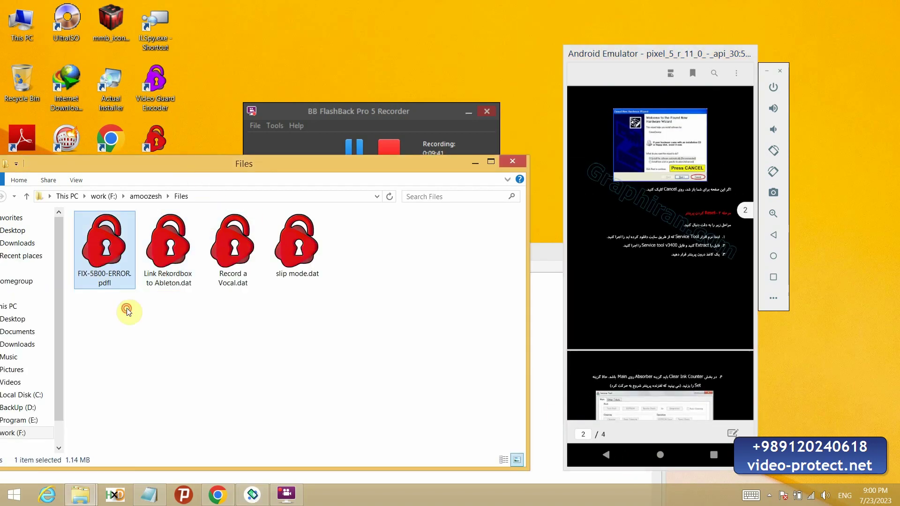
key("Return")
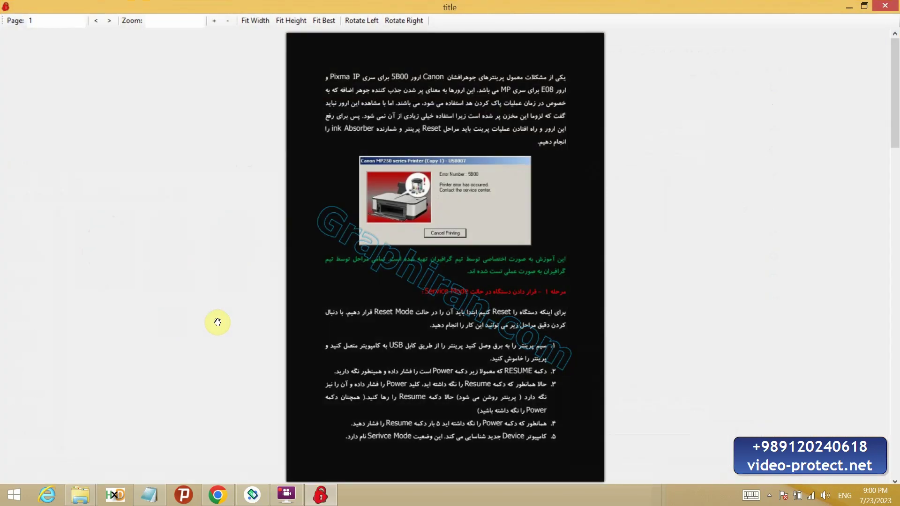
scroll(475, 263, "down", 5)
scroll(477, 324, "down", 10)
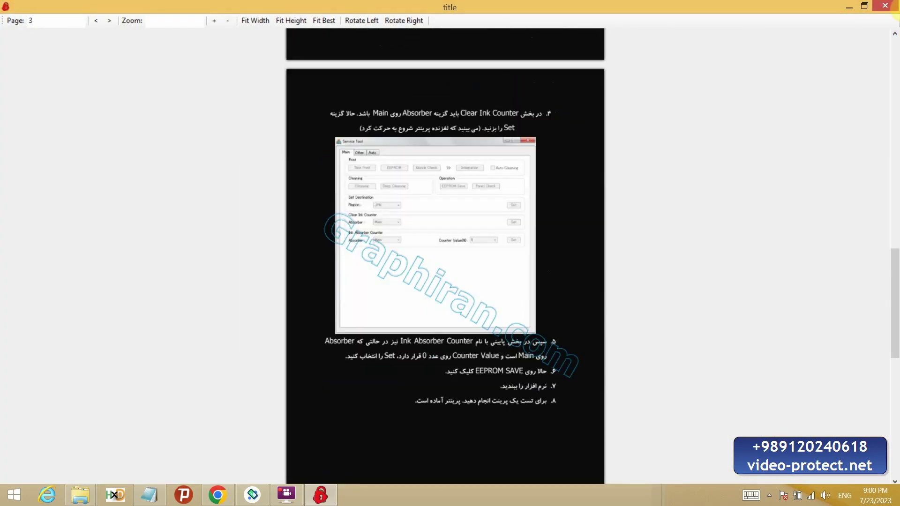
left_click(885, 5)
Step: Play Link Rekordbox to Ableton.dat in the emulator, skip ahead to about 1:33, then close it
left_click(184, 265)
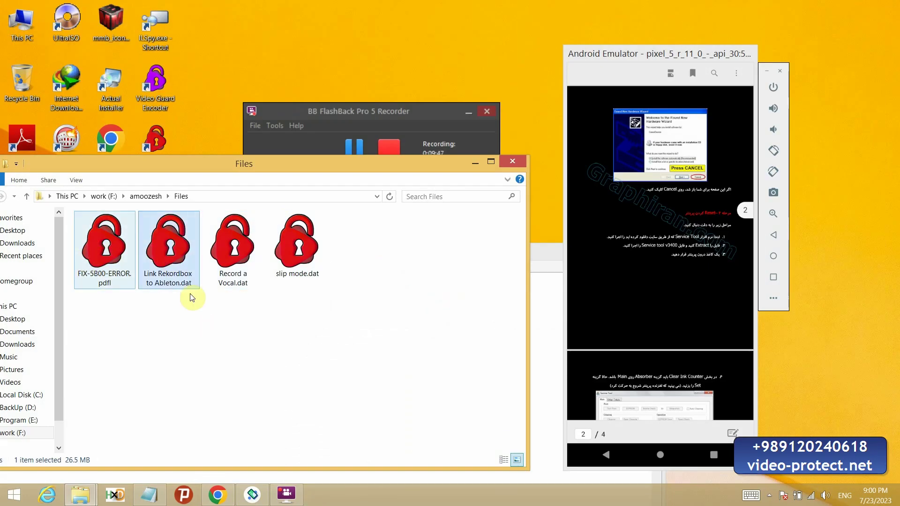
left_click_drag(626, 334, 632, 298)
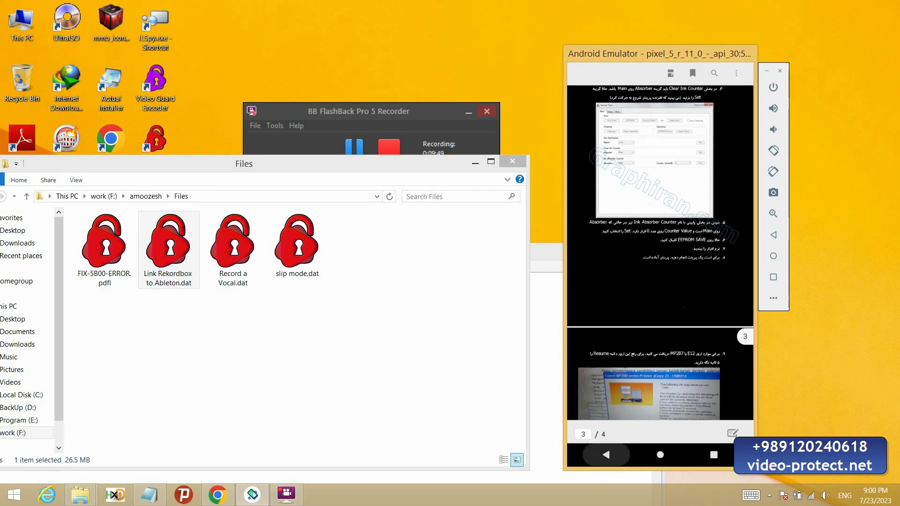
left_click(604, 460)
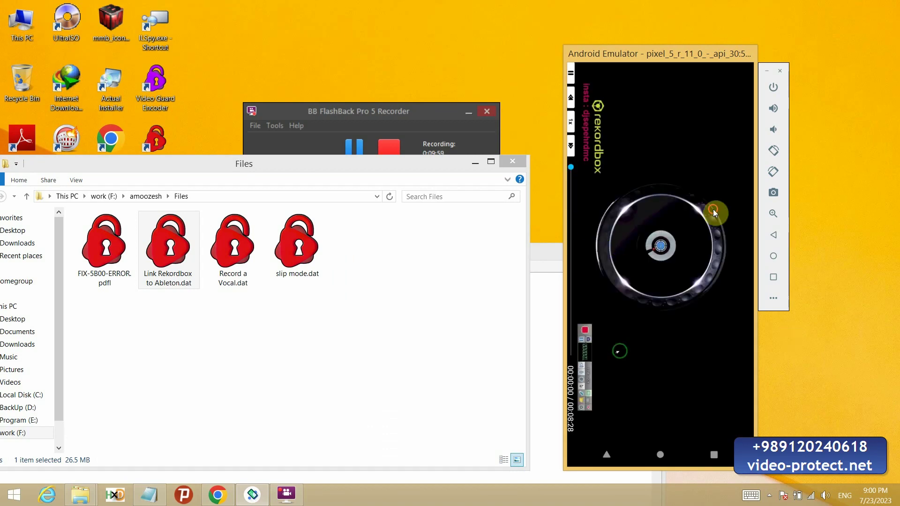
left_click_drag(571, 169, 571, 202)
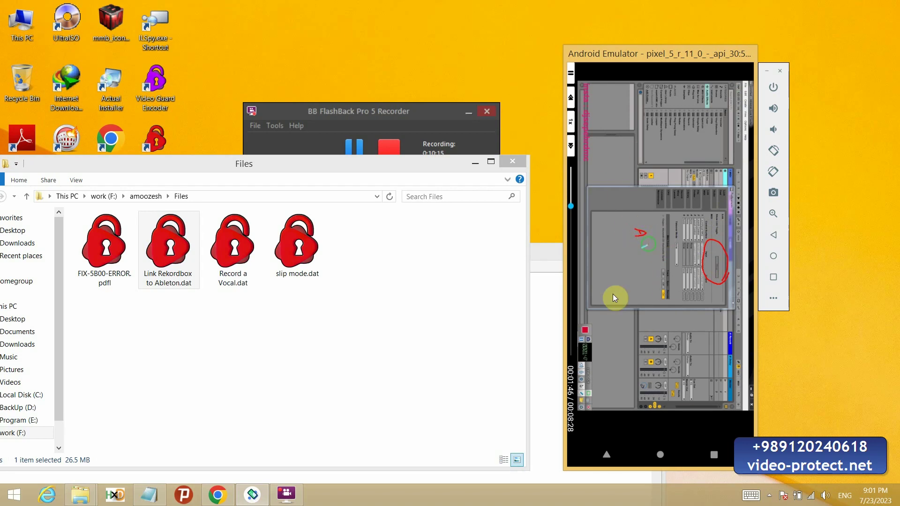
left_click(606, 458)
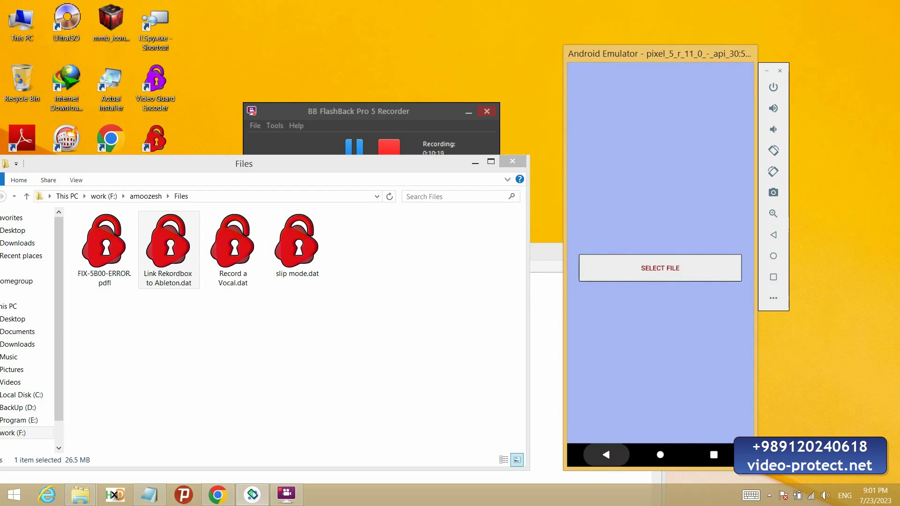
Step: Leave the emulator app and jump to the Video Guard website's purchase pricing section
left_click(605, 455)
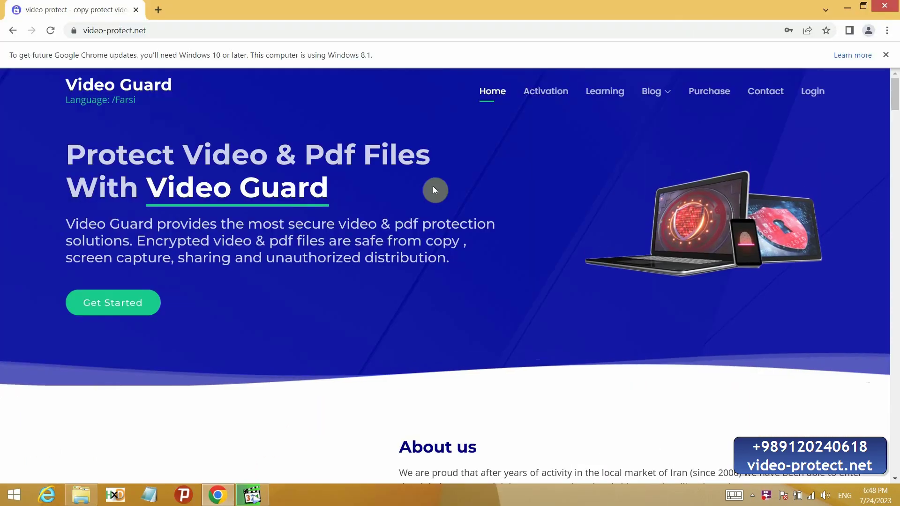
left_click(153, 37)
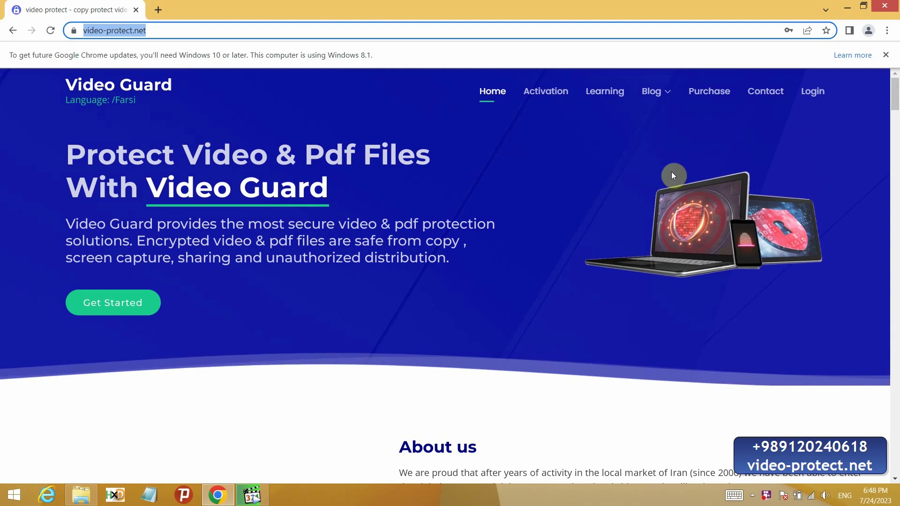
left_click(717, 94)
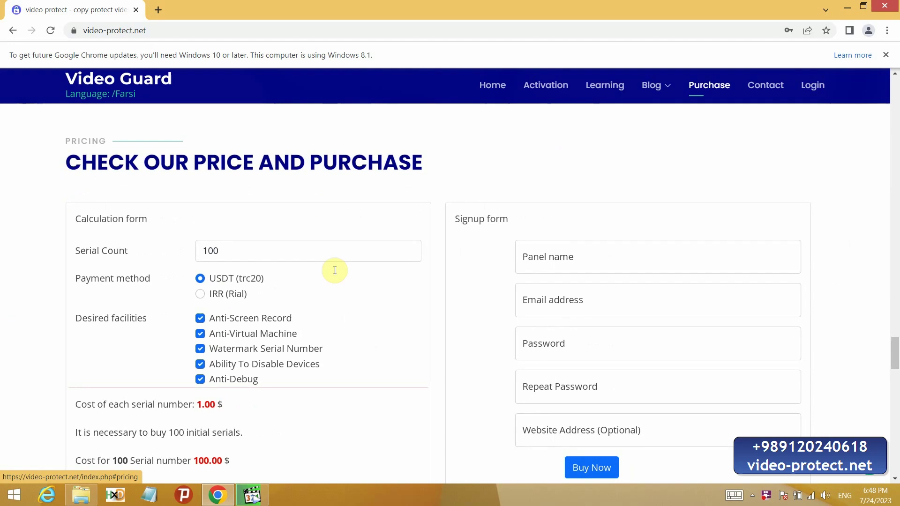
scroll(329, 281, "down", 1)
Step: Set the serial count to 500, showing 0.78 $ per serial
double_click(227, 194)
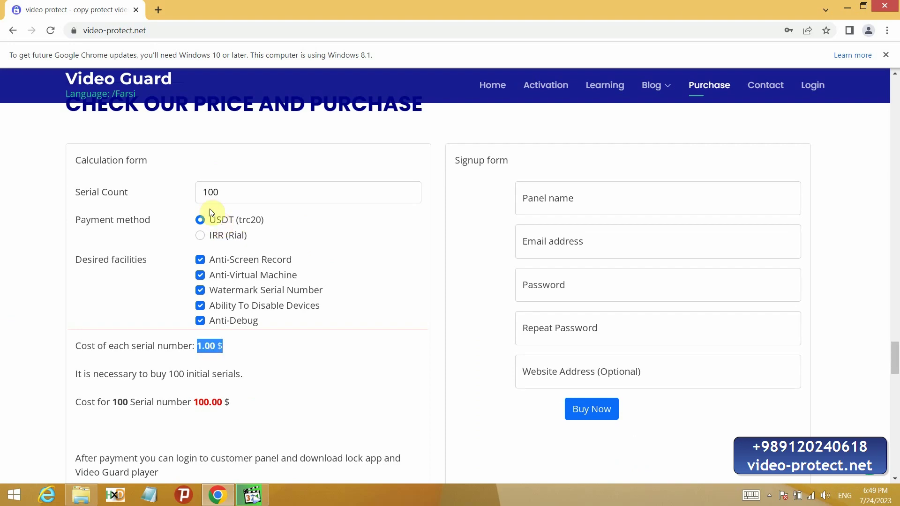
mouse_move(220, 192)
left_mouse_down()
mouse_move(273, 240)
mouse_move(255, 238)
mouse_move(228, 195)
left_mouse_up()
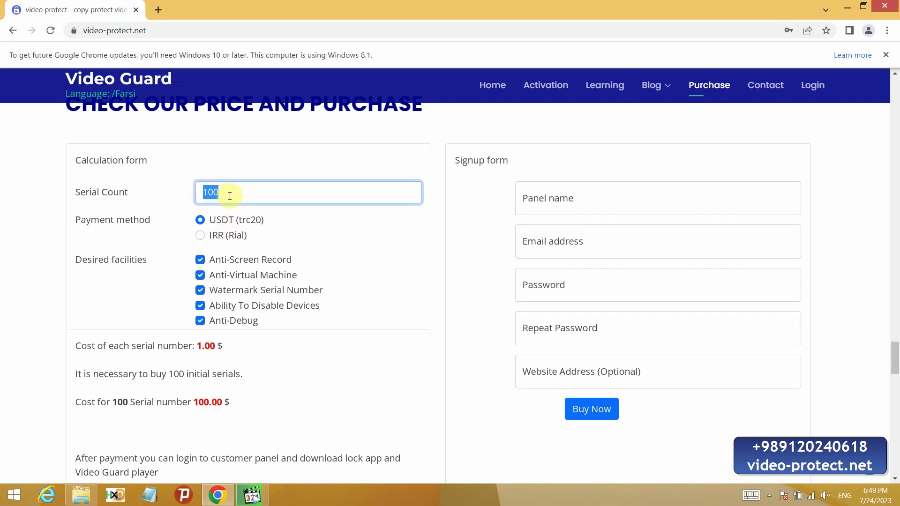
type("500")
left_click(258, 316)
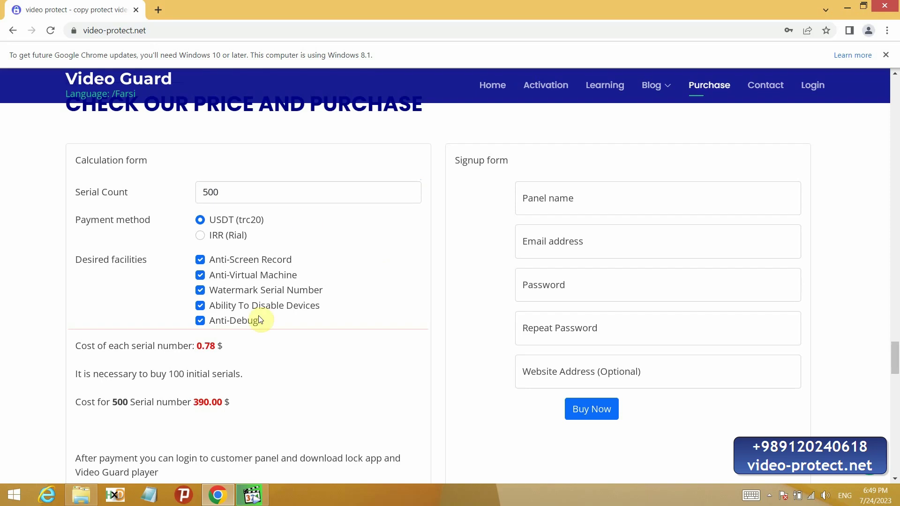
left_click_drag(199, 347, 223, 347)
Step: Try 100 and then 1000 serials, bringing the per-serial cost to 0.51 $
left_click_drag(233, 193, 161, 201)
type("100")
left_click(320, 230)
double_click(241, 193)
type("0")
left_click(322, 240)
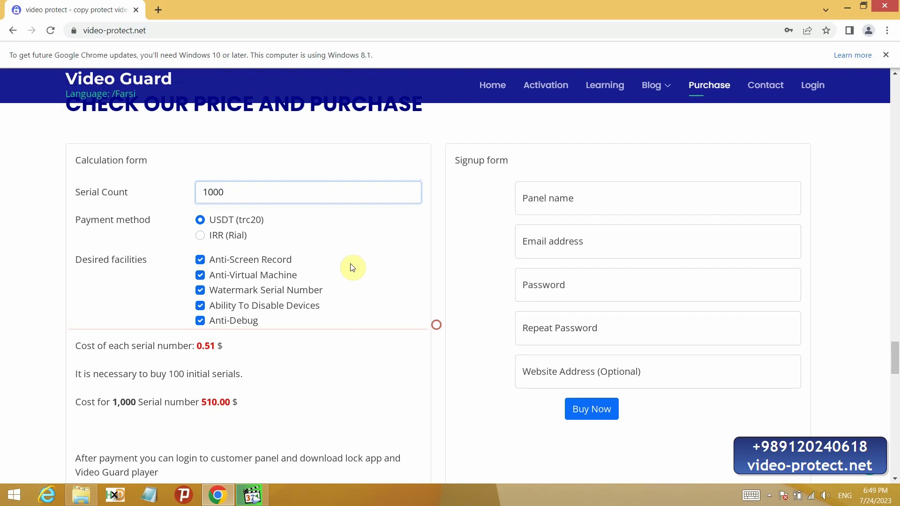
left_click_drag(189, 347, 243, 351)
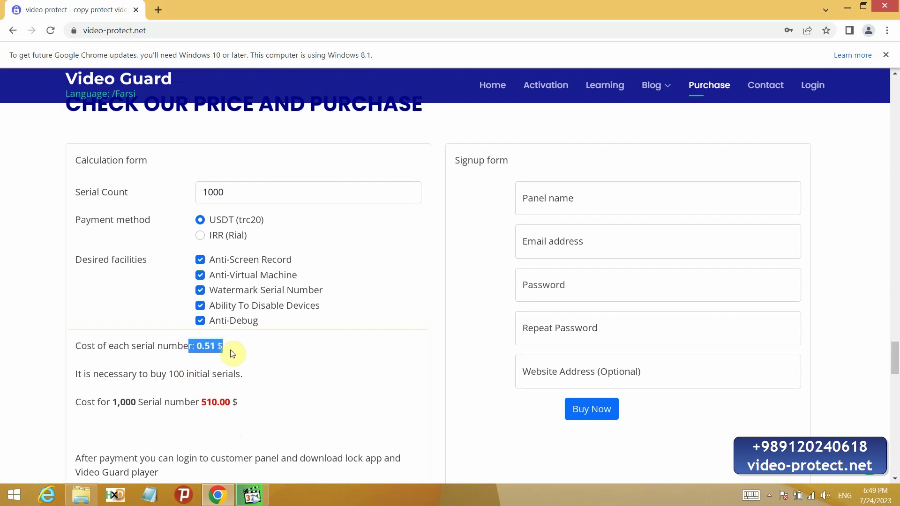
left_click(253, 222)
Step: Set the serial count to 2000, still at 0.51 $ per serial
key("shift+Tab")
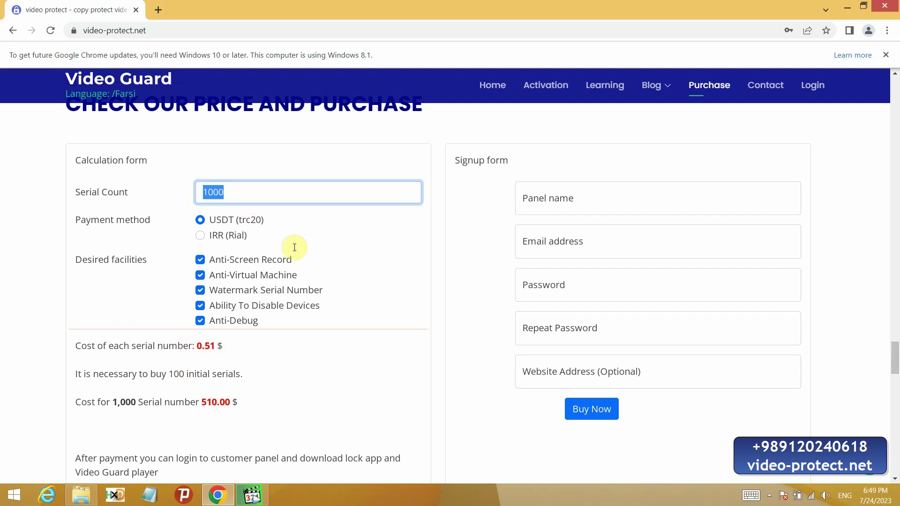
type("2000")
left_click(408, 307)
left_click_drag(183, 347, 224, 347)
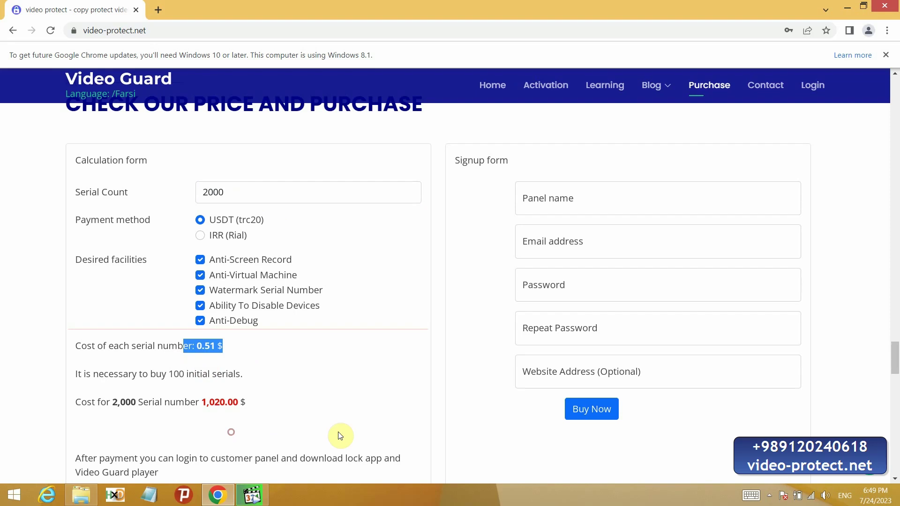
left_click(396, 261)
Step: Uncheck all five facilities, then re-enable Anti-Virtual Machine and Anti-Screen Record
left_click(200, 260)
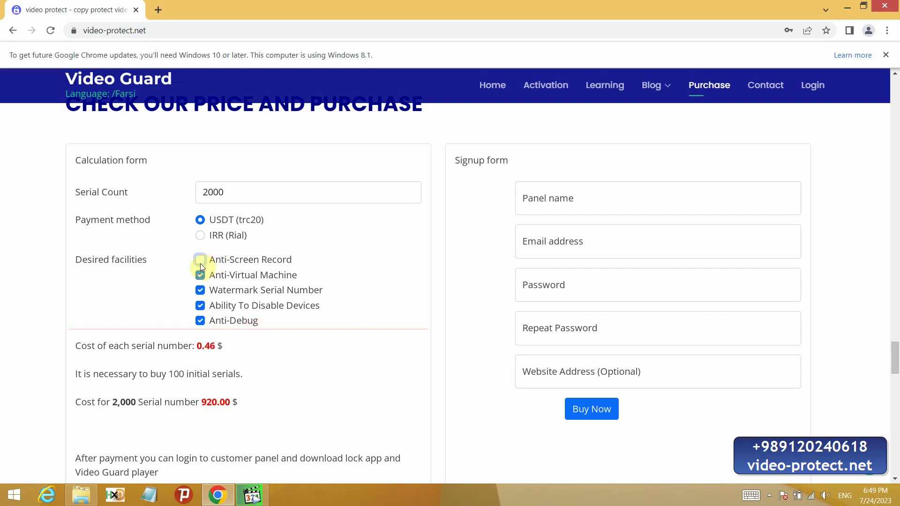
left_click(201, 275)
left_click(200, 290)
left_click(200, 305)
left_click(200, 321)
left_click(200, 276)
left_click(200, 260)
Step: Step through the panel name, e-mail and password signup fields
left_click(562, 196)
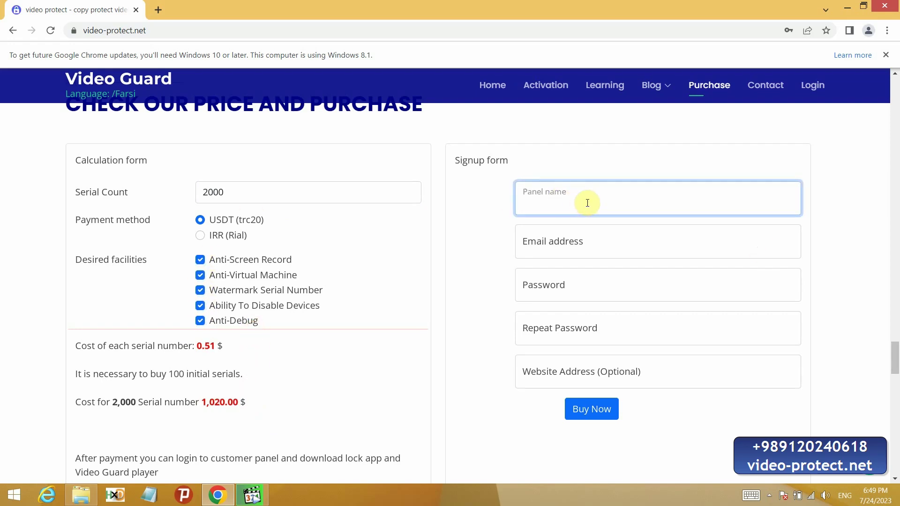
left_click(579, 241)
left_click(565, 287)
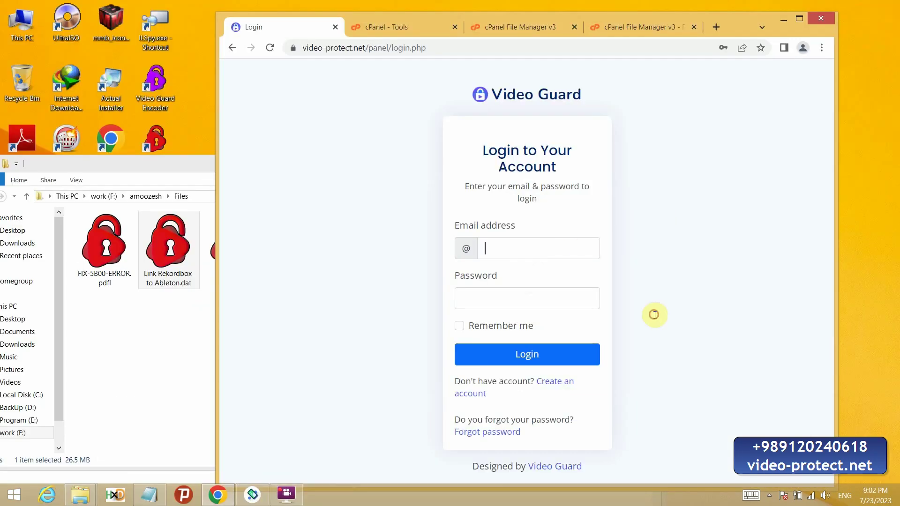
Step: Log in to the Customer Panel with the saved login e-mail and the account password
left_click(537, 275)
key("Tab")
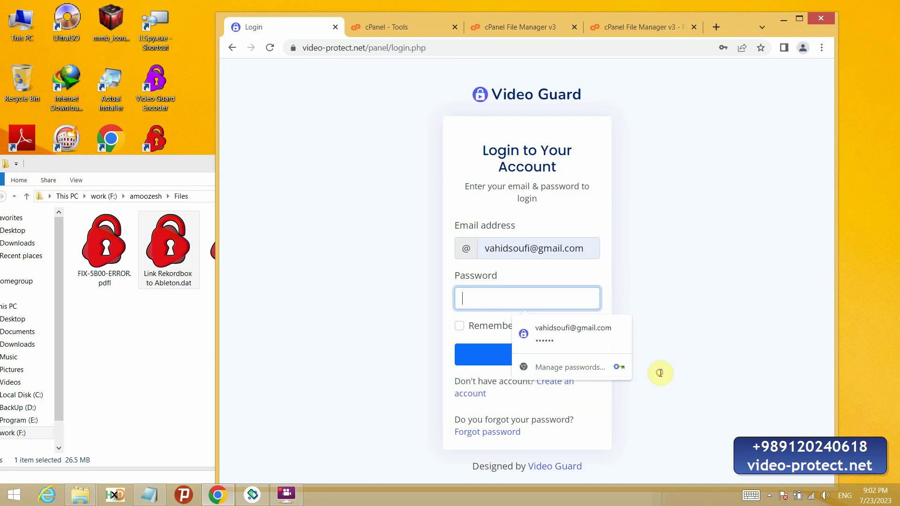
type("12")
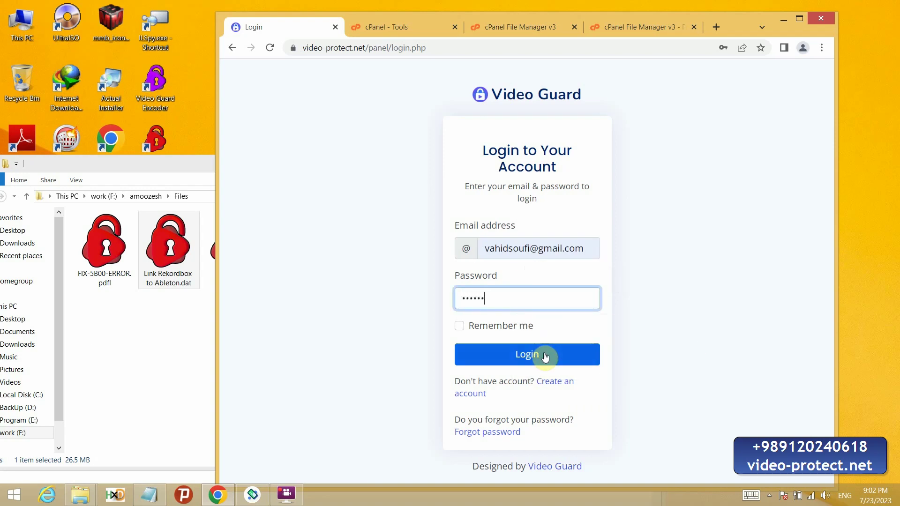
left_click(543, 357)
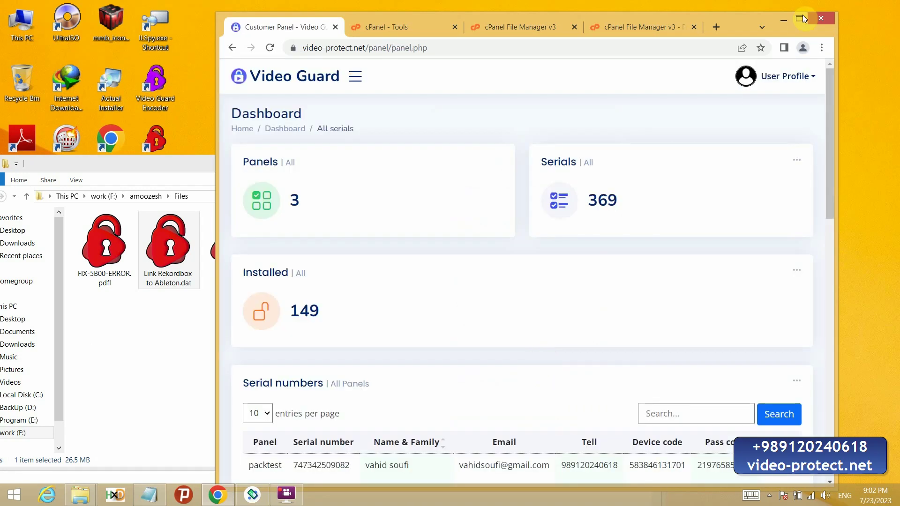
Step: Maximize the browser and open the packtest3 panel from the panel list
left_click(799, 18)
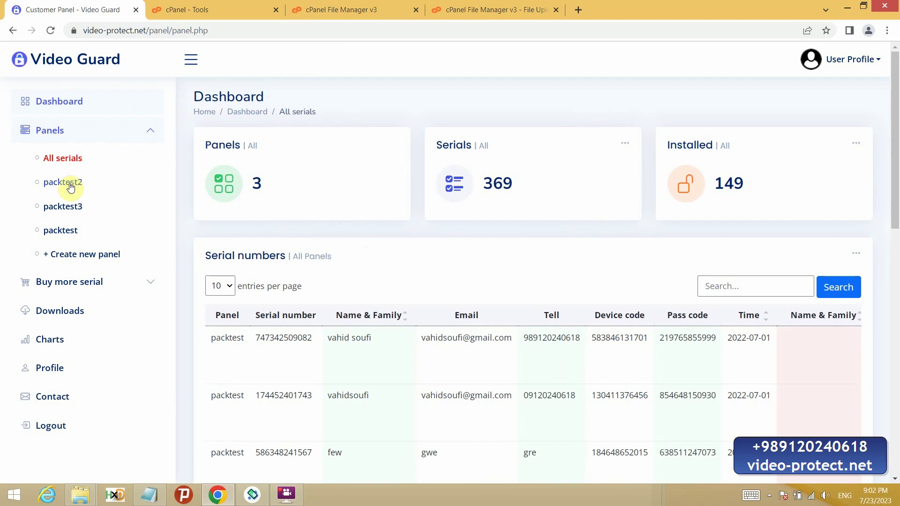
left_click(64, 231)
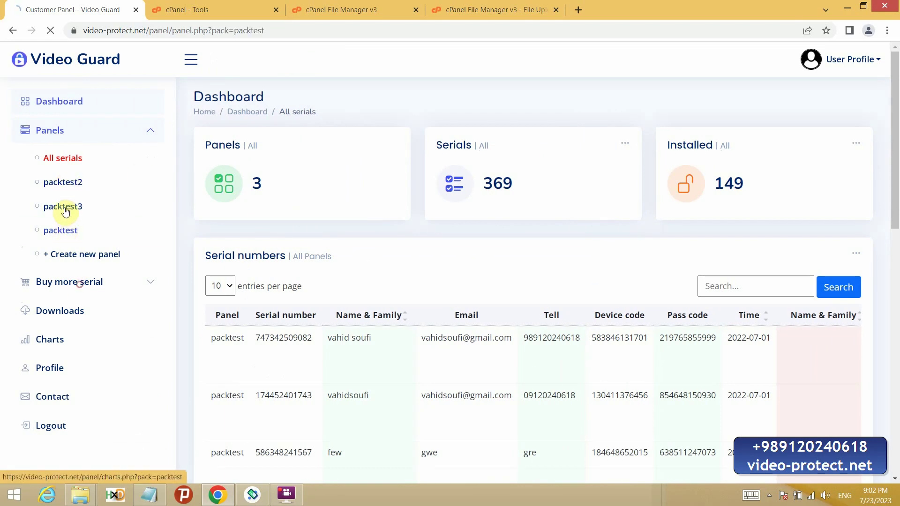
left_click(196, 70)
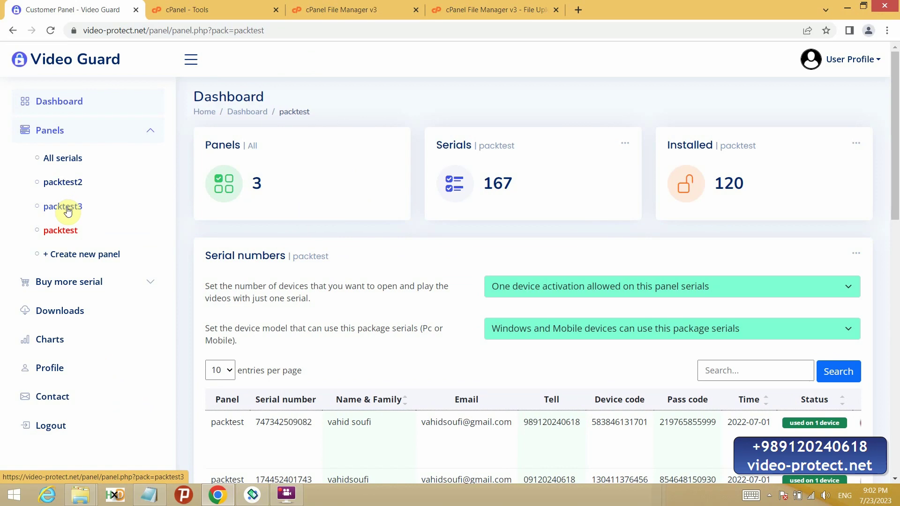
left_click(65, 207)
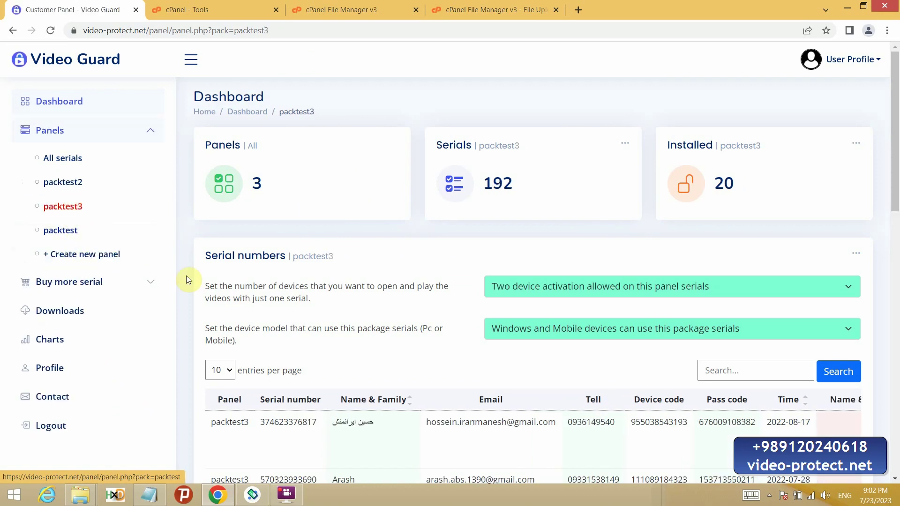
Step: Review the activation and device-type dropdowns, keeping two-device activation with Windows and Mobile
left_click(565, 286)
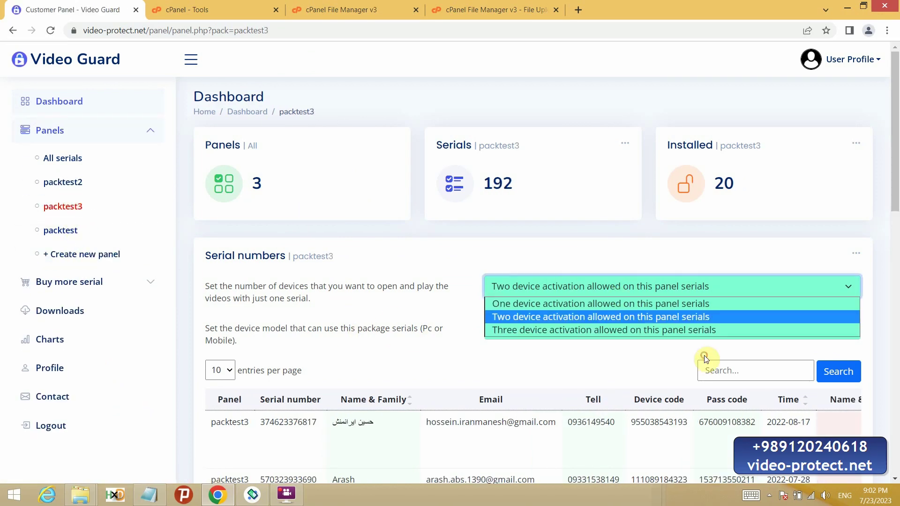
left_click(437, 325)
scroll(896, 180, "down", 3)
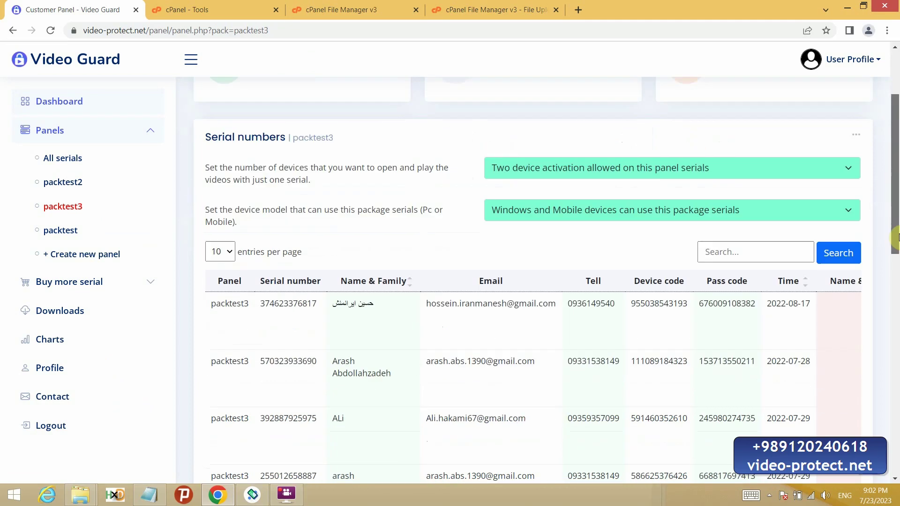
left_click(609, 175)
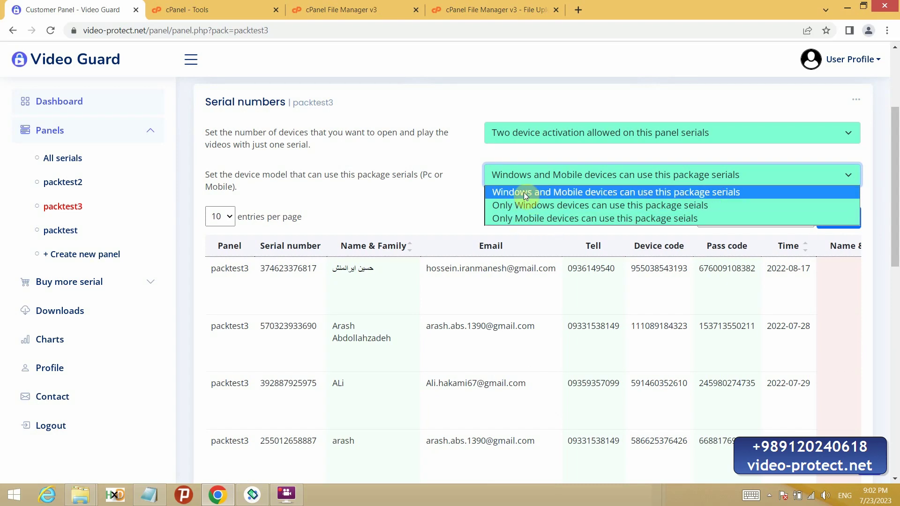
left_click(411, 192)
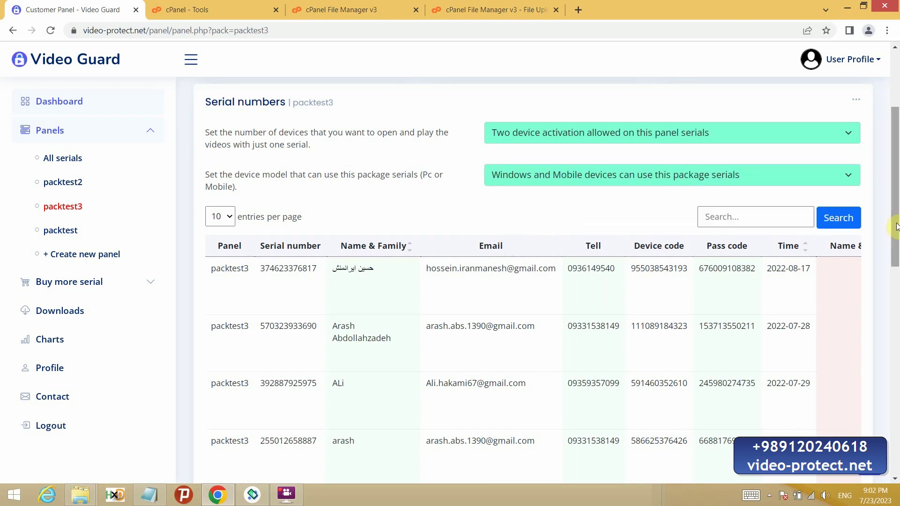
scroll(897, 288, "down", 3)
left_click_drag(897, 289, 859, 416)
left_click_drag(493, 417, 861, 427)
triple_click(661, 359)
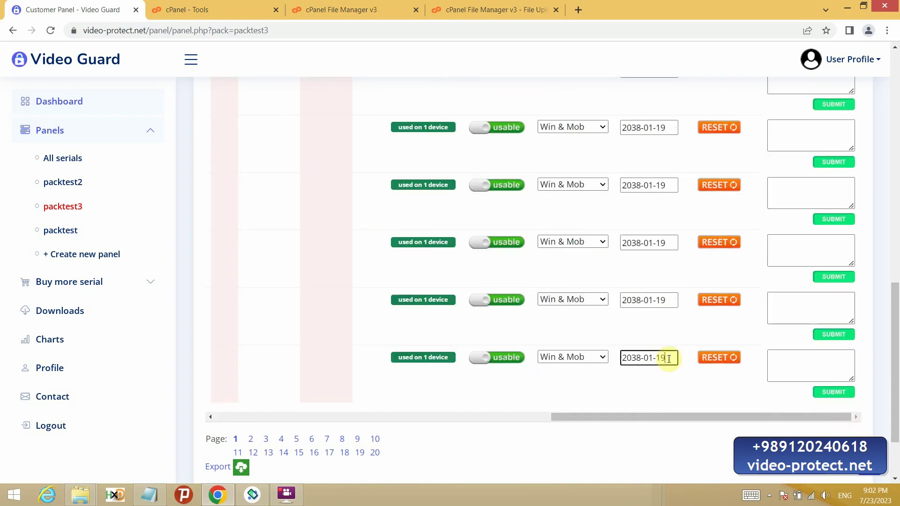
left_click(655, 358)
triple_click(658, 359)
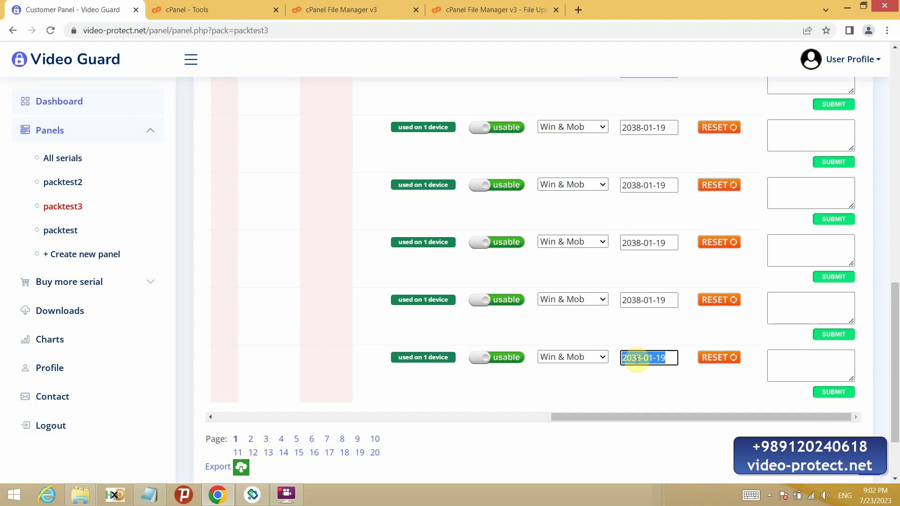
left_click(564, 359)
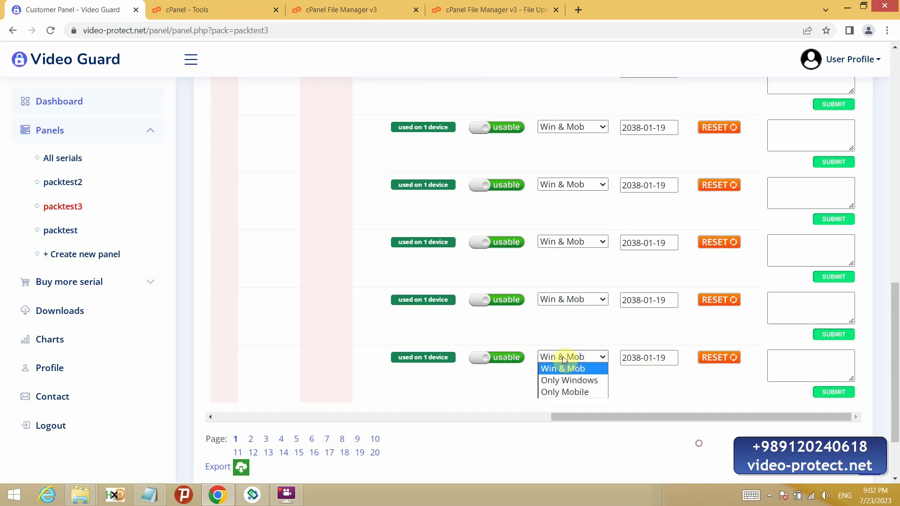
left_click(620, 474)
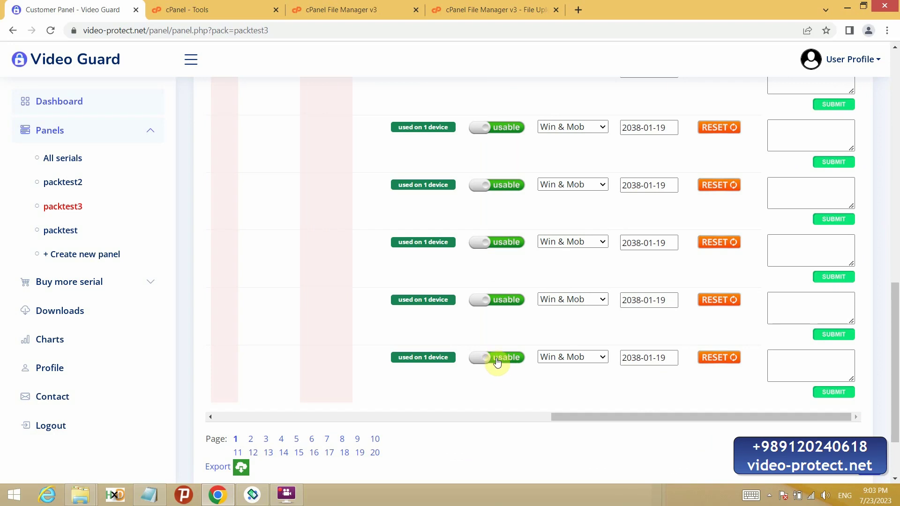
left_click_drag(676, 359, 551, 370)
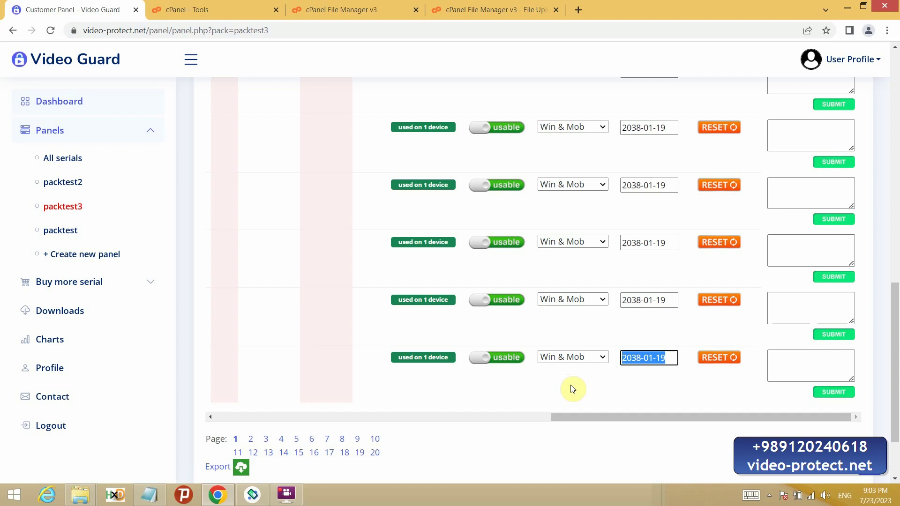
left_click_drag(585, 417, 233, 438)
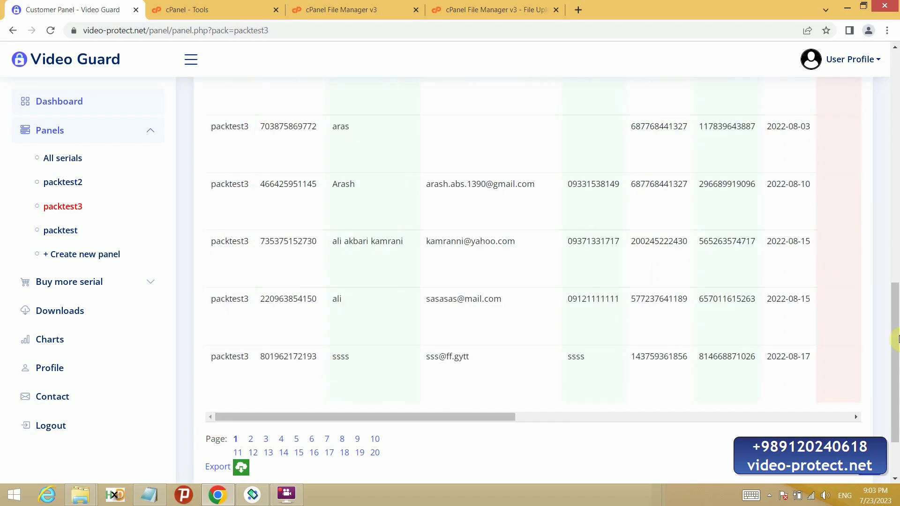
left_click_drag(897, 338, 895, 197)
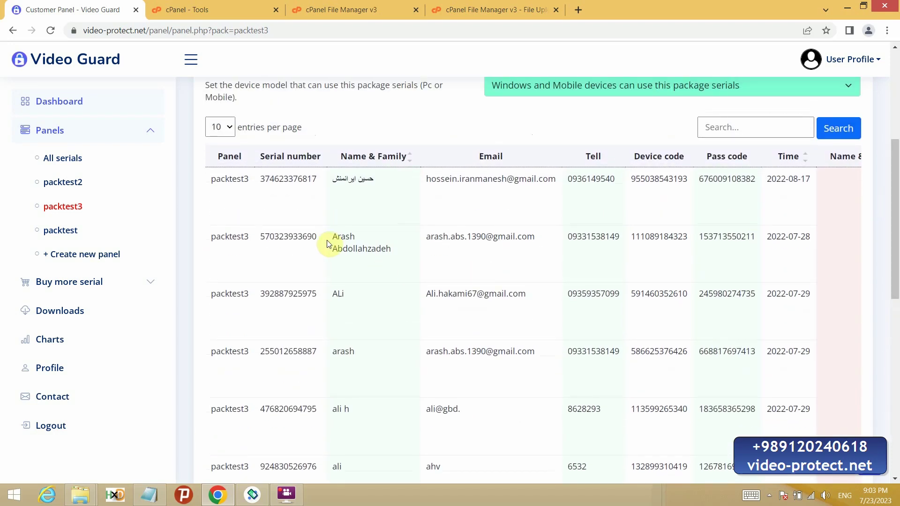
left_click_drag(327, 240, 820, 253)
left_click_drag(894, 221, 895, 440)
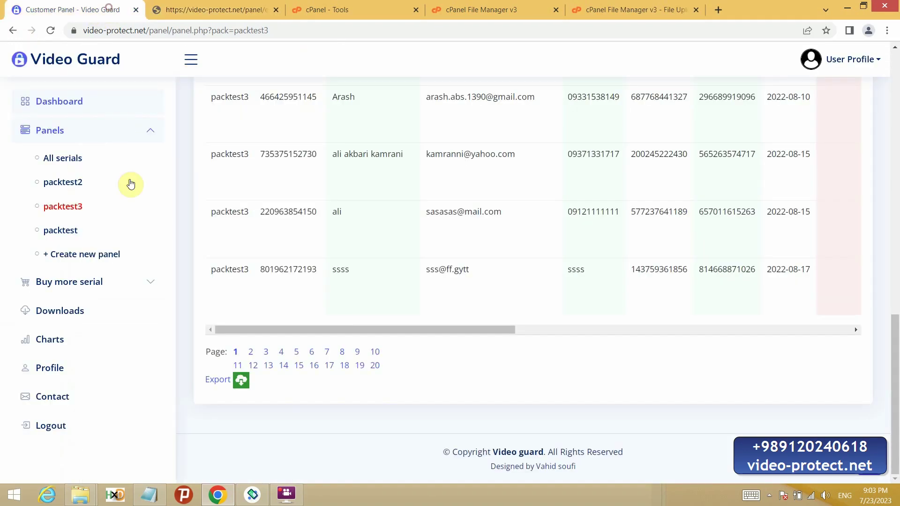
Step: Open the Charts page via Downloads, scroll the serial charts, and select the address path
left_click(85, 395)
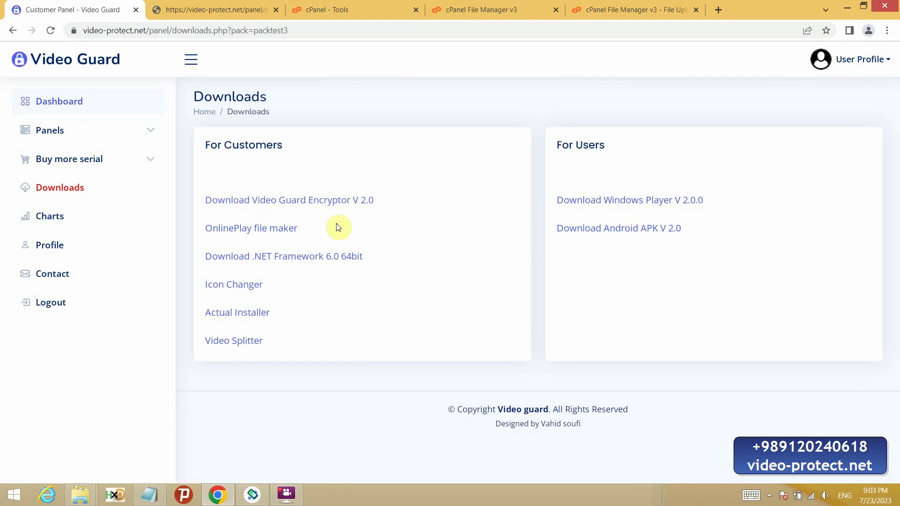
left_click(58, 219)
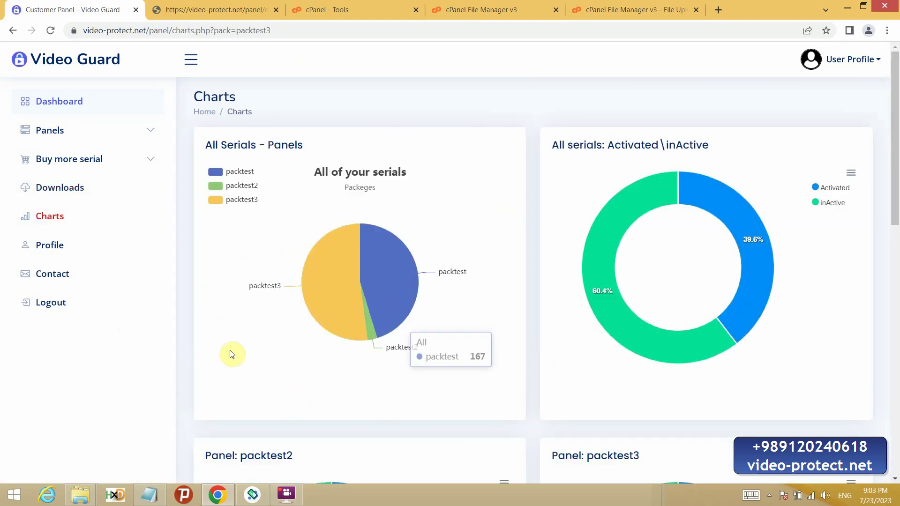
scroll(158, 351, "down", 2)
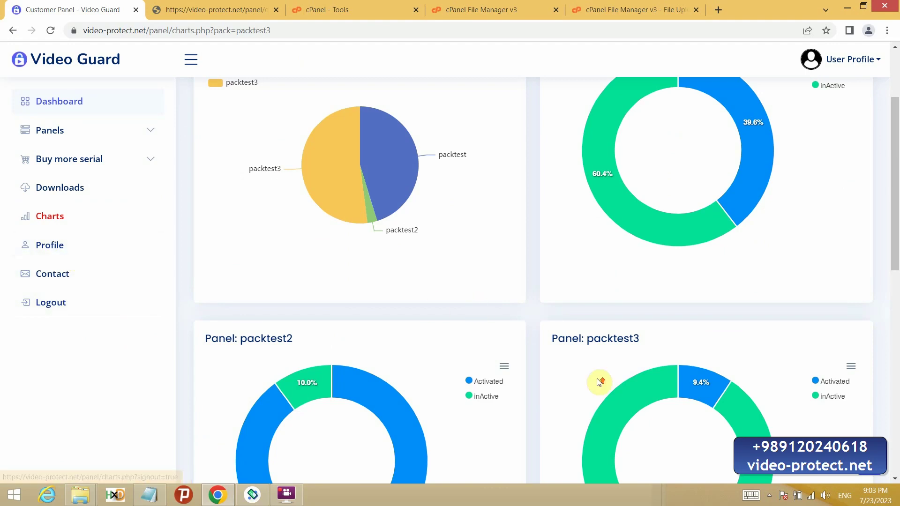
scroll(598, 382, "up", 3)
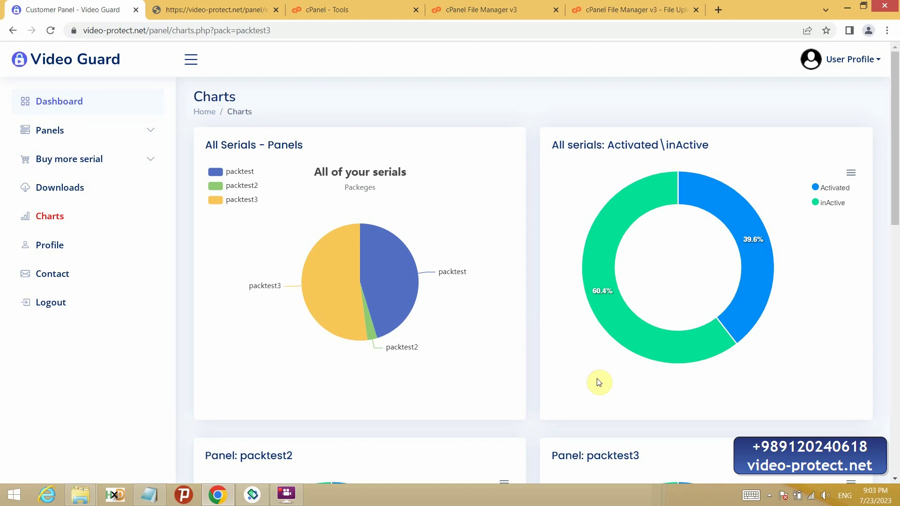
left_click_drag(150, 30, 557, 63)
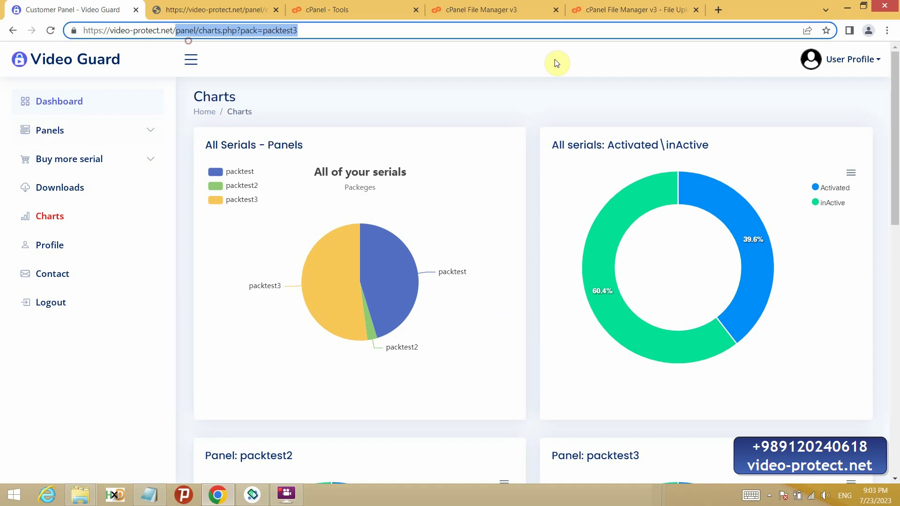
Step: Load the video-protect.net home page, scroll to the footer and select the contact phone number
key("BackSpace")
key("Return")
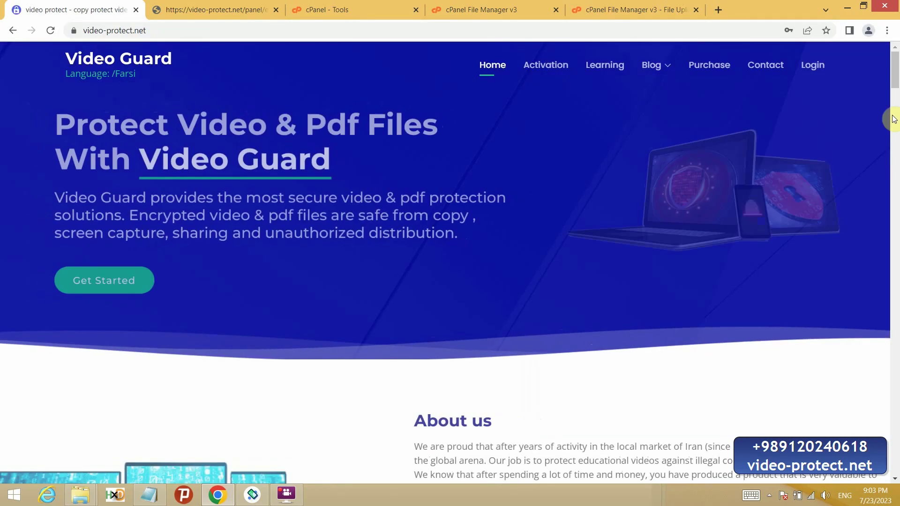
left_click_drag(894, 118, 896, 503)
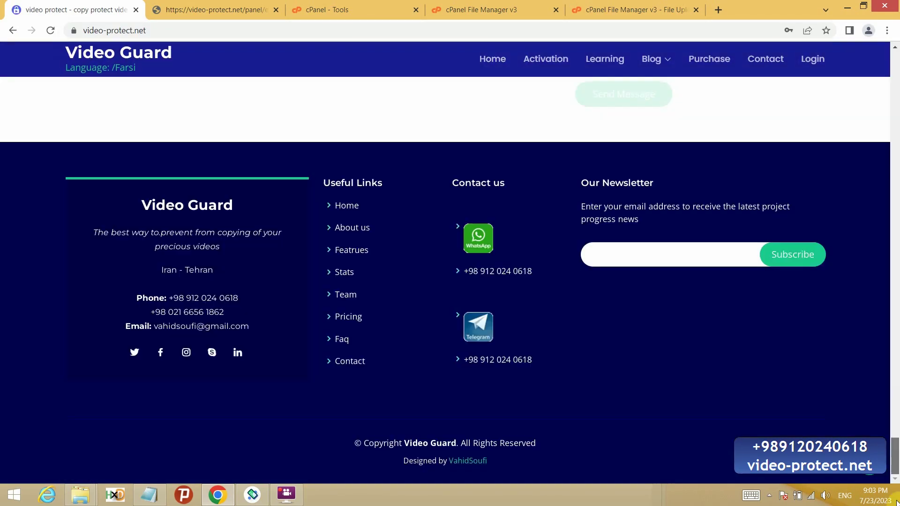
left_click_drag(179, 299, 251, 305)
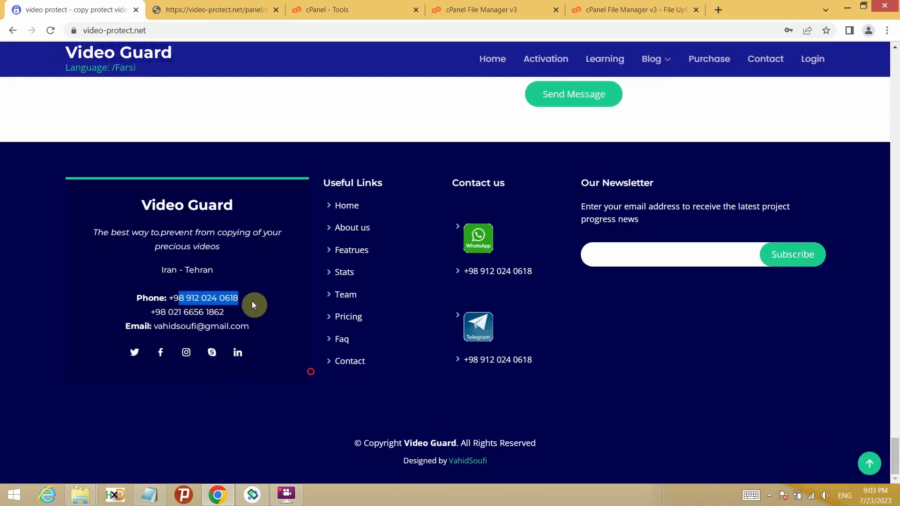